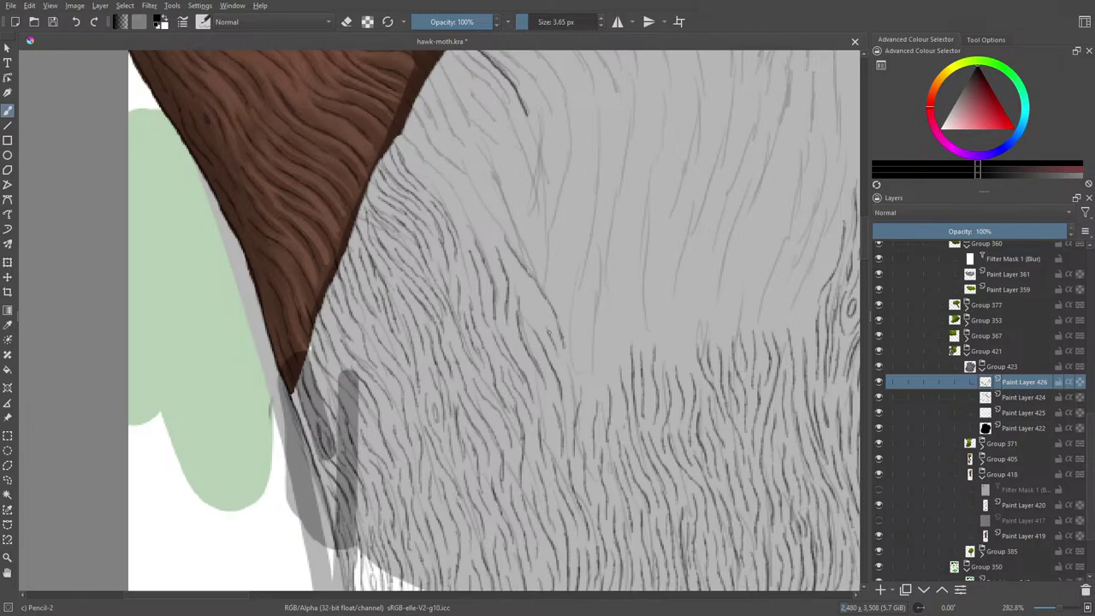
Draw dark Pencil-2 bark grain lines on the trunk's upper left, extending the texture up along the left branch
mouse_move(554, 347)
left_mouse_down()
mouse_move(571, 388)
mouse_move(555, 243)
mouse_move(509, 230)
mouse_move(503, 186)
left_mouse_up()
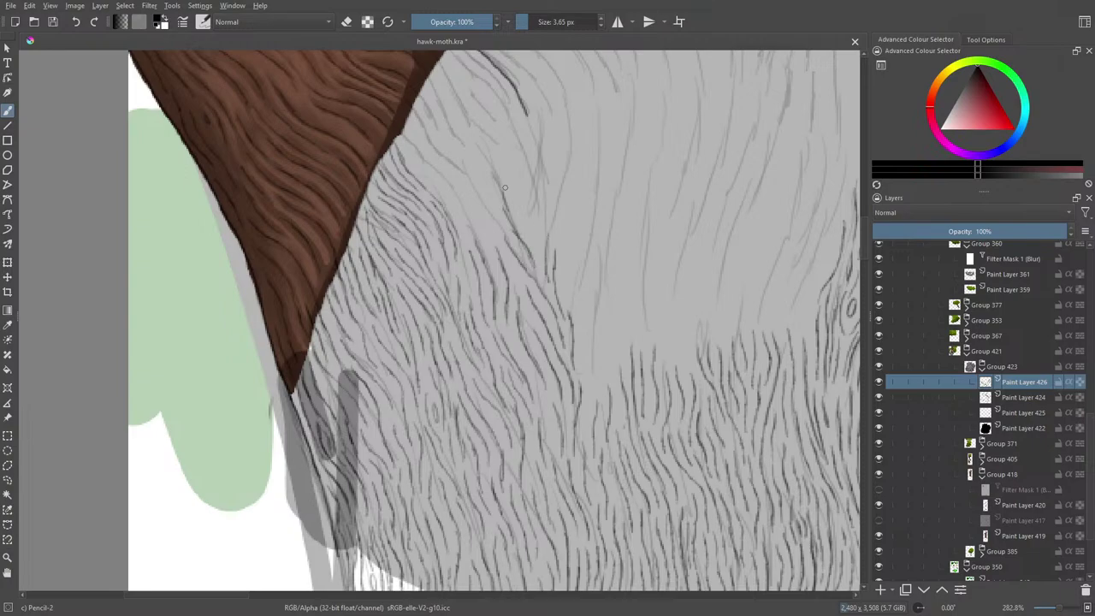
mouse_move(533, 241)
left_mouse_down()
mouse_move(519, 170)
mouse_move(535, 174)
mouse_move(532, 101)
mouse_move(548, 183)
mouse_move(568, 113)
mouse_move(560, 219)
mouse_move(576, 316)
left_mouse_up()
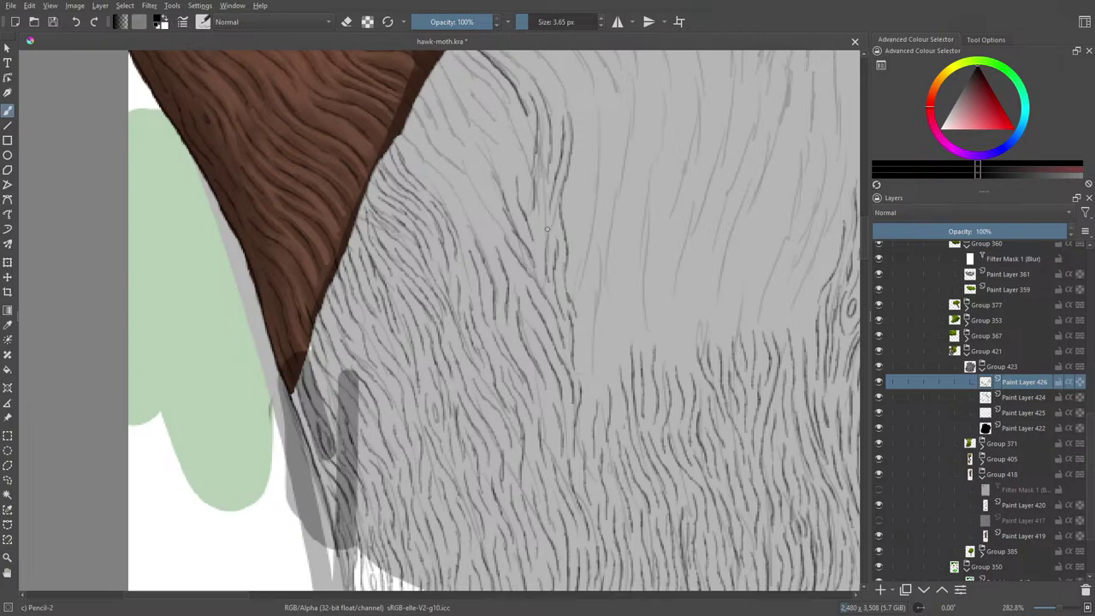
mouse_move(501, 227)
left_mouse_down()
mouse_move(486, 172)
mouse_move(463, 165)
mouse_move(496, 241)
mouse_move(480, 245)
mouse_move(489, 255)
mouse_move(458, 193)
left_mouse_up()
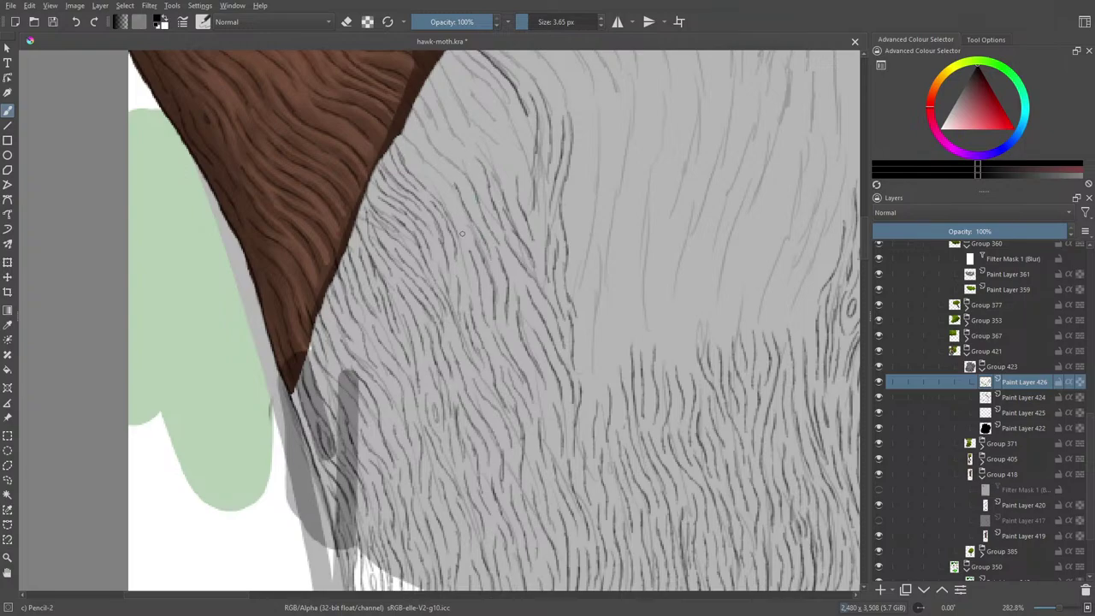
left_click_drag(462, 236, 406, 134)
mouse_move(423, 123)
left_mouse_down()
mouse_move(436, 152)
mouse_move(465, 166)
mouse_move(424, 100)
left_mouse_up()
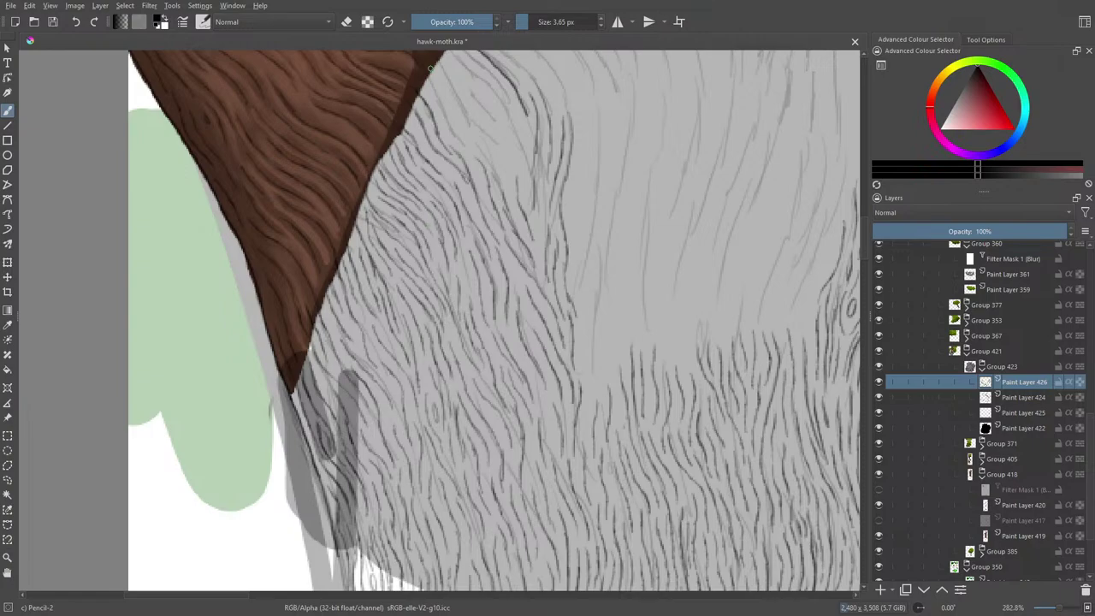
Fill the trunk area just below the left branch fork with fine wavy bark grain lines using Pencil-2
left_click_drag(865, 243, 866, 230)
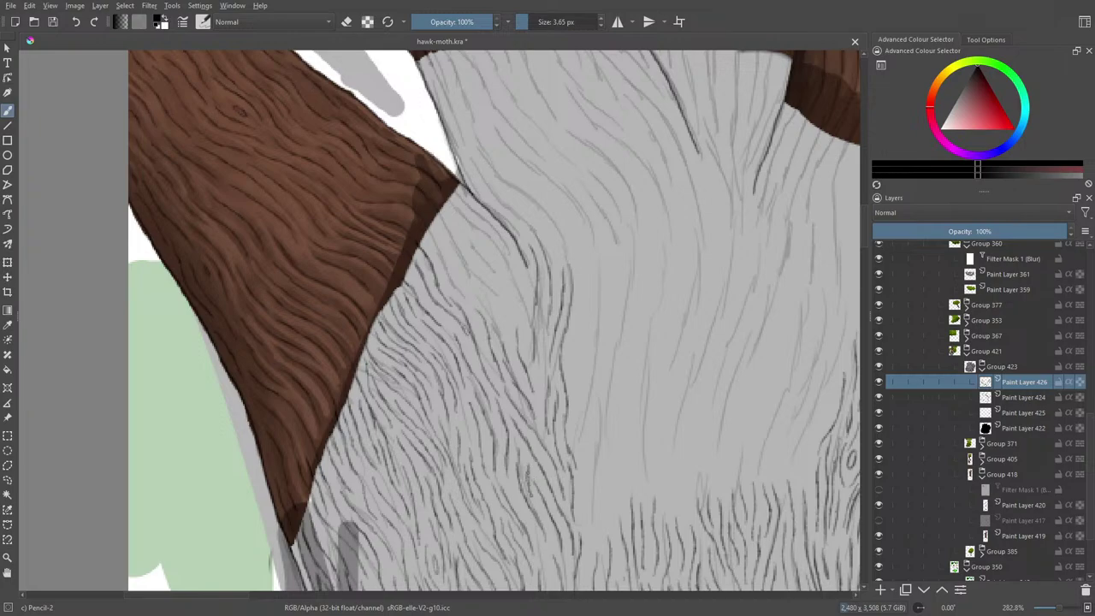
left_click_drag(531, 479, 526, 458)
left_click_drag(497, 338, 453, 251)
mouse_move(503, 313)
left_mouse_down()
mouse_move(472, 271)
mouse_move(492, 289)
mouse_move(474, 228)
mouse_move(520, 297)
mouse_move(528, 342)
left_mouse_up()
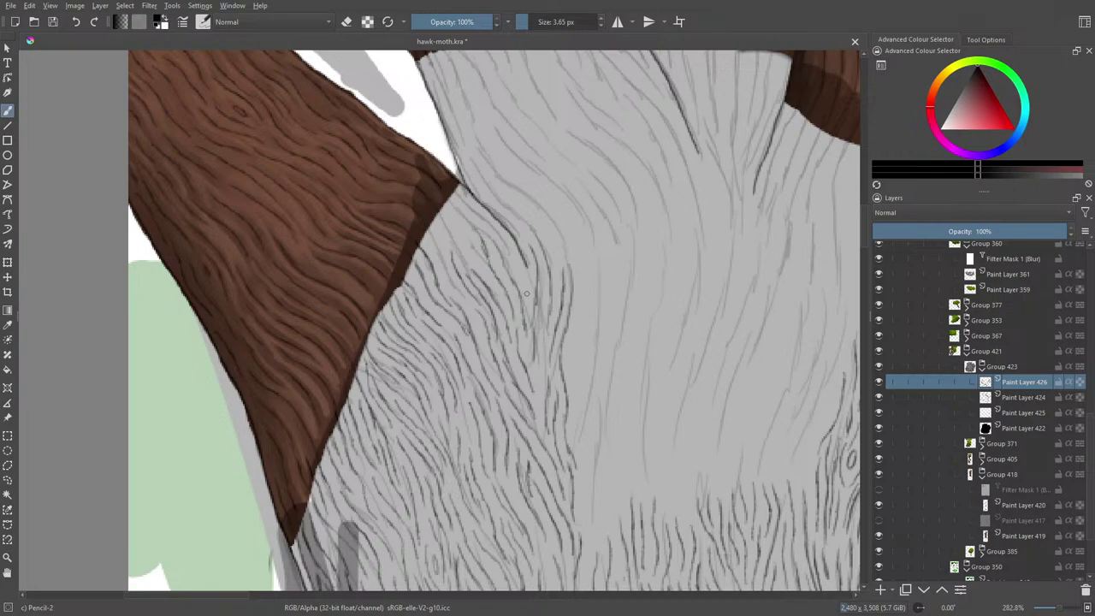
left_click_drag(524, 284, 506, 248)
left_click_drag(511, 260, 484, 224)
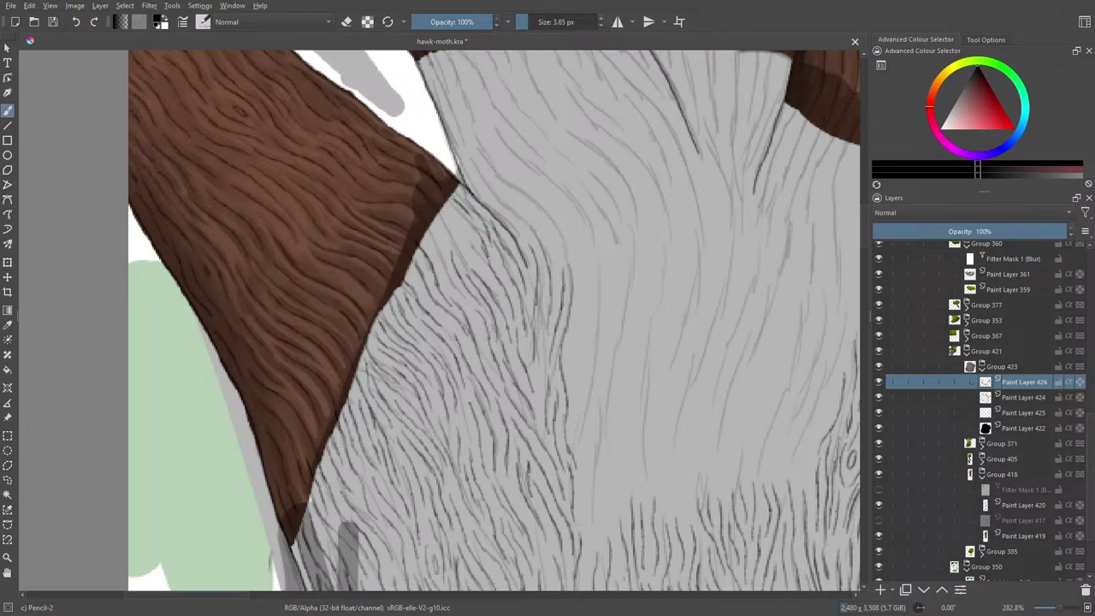
left_click_drag(443, 202, 455, 221)
mouse_move(444, 223)
left_mouse_down()
mouse_move(472, 263)
mouse_move(437, 239)
mouse_move(440, 270)
left_mouse_up()
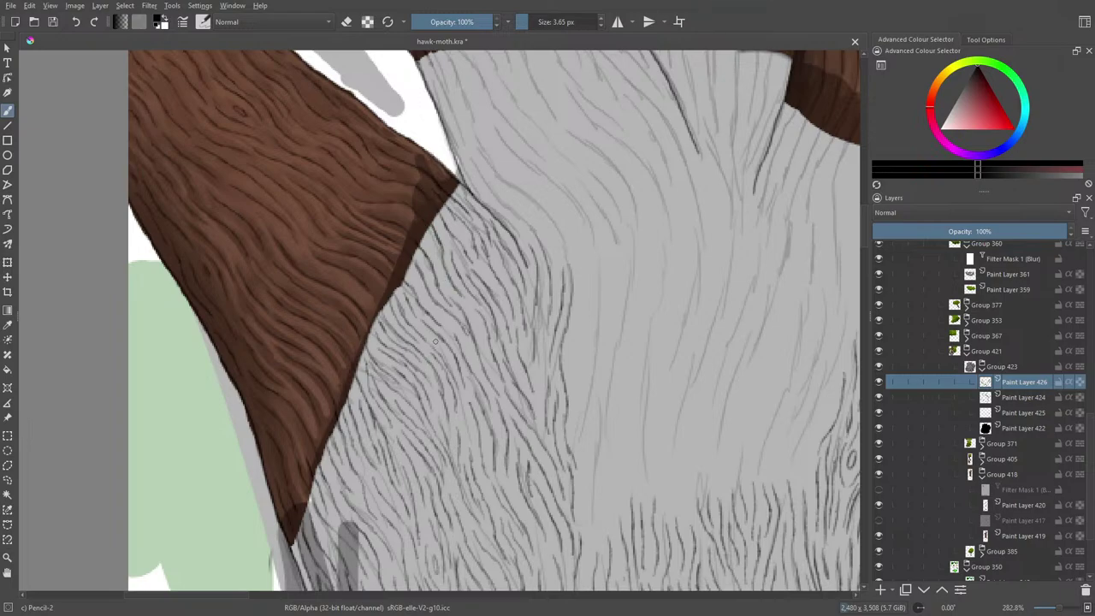
Set the opacity of Paint Layer 422, the trunk's base shape, to 100%
left_click_drag(1059, 610, 1057, 612)
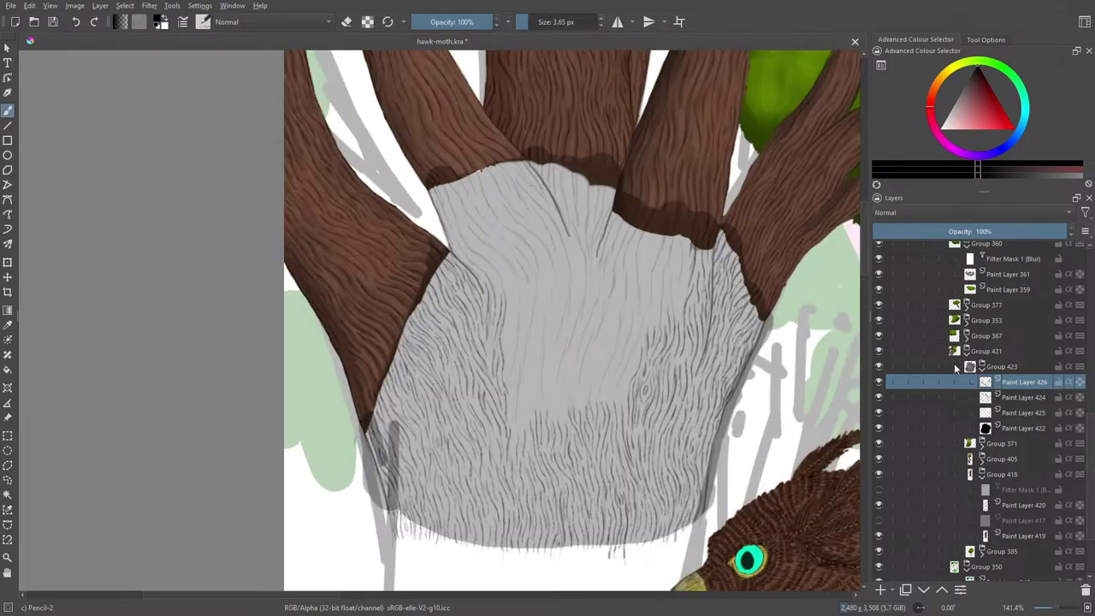
left_click(1009, 429)
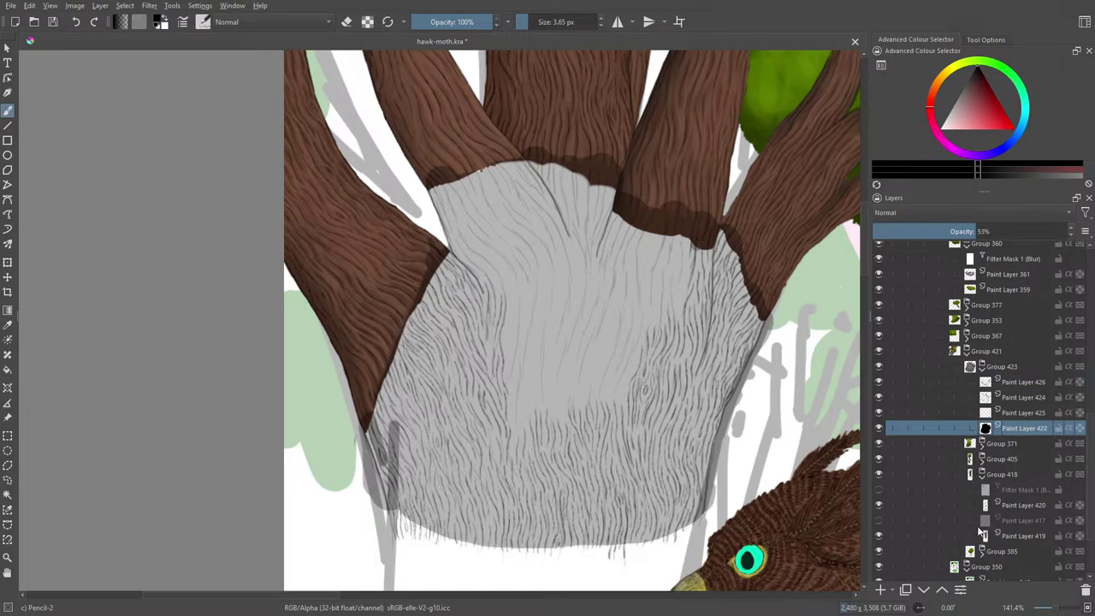
left_click_drag(966, 231, 1070, 231)
key("shift+BackSpace")
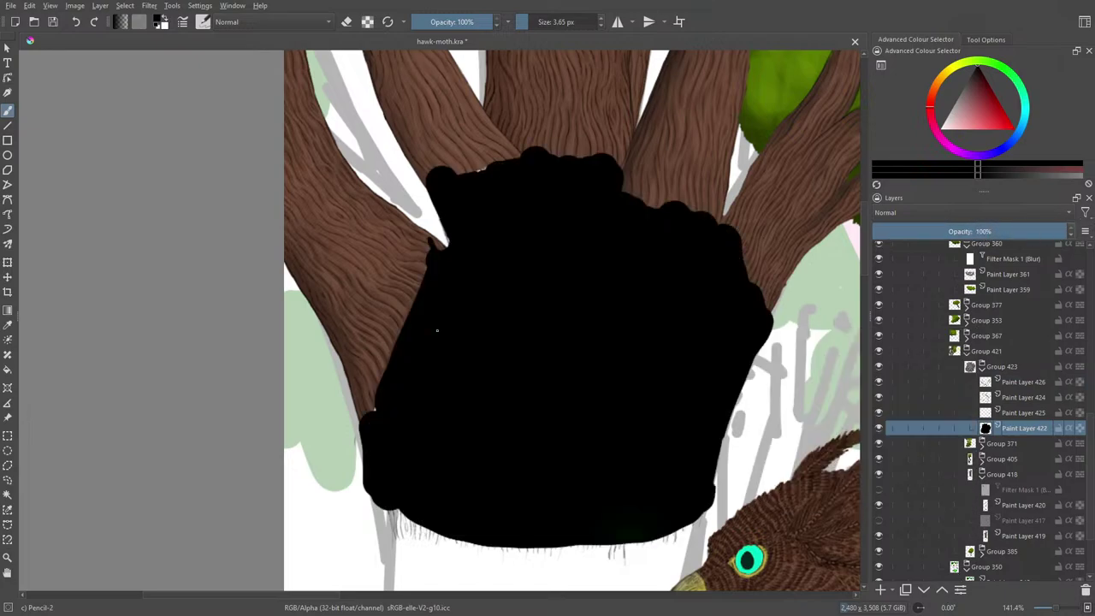
Sample a dark brown from the left branch and paint it over the black trunk shape with the 40 px Basic-1 brush, preserving alpha
right_click(436, 423)
right_click(417, 439)
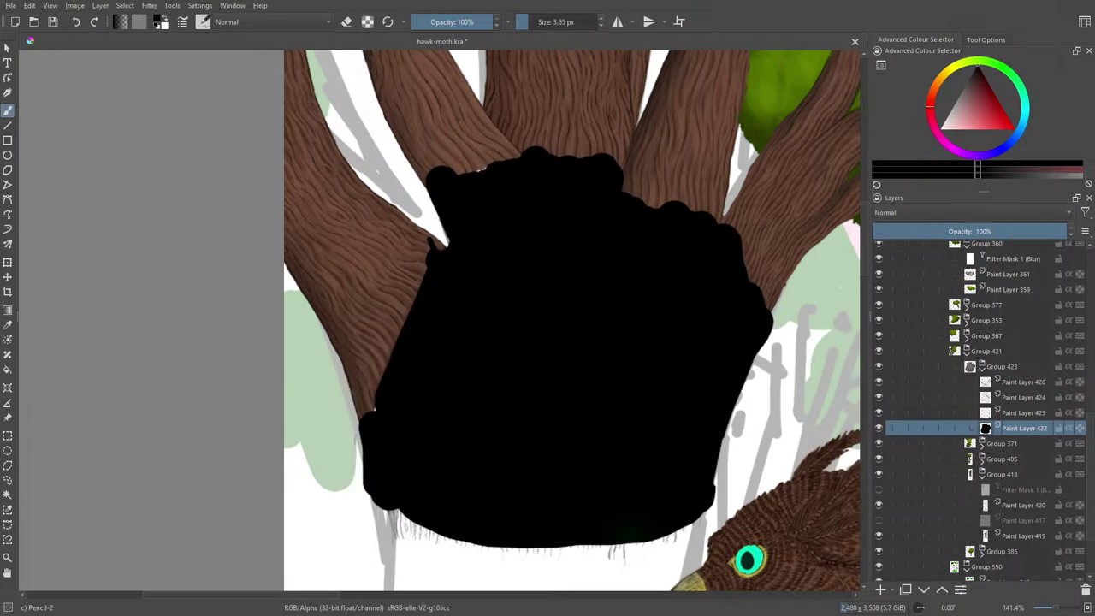
left_click(7, 325)
left_click(374, 368)
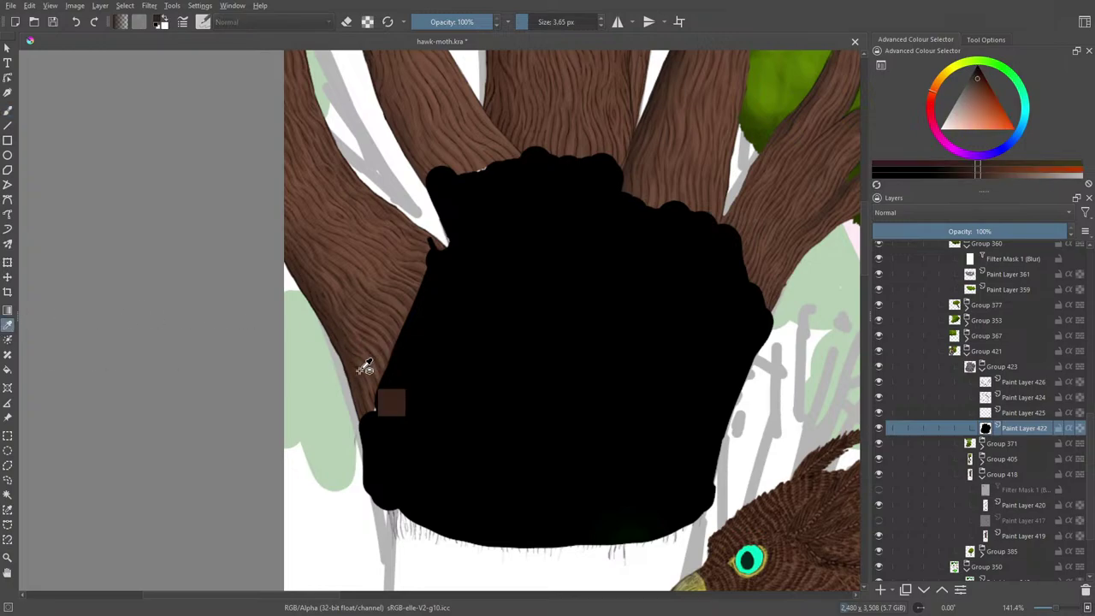
left_click(8, 111)
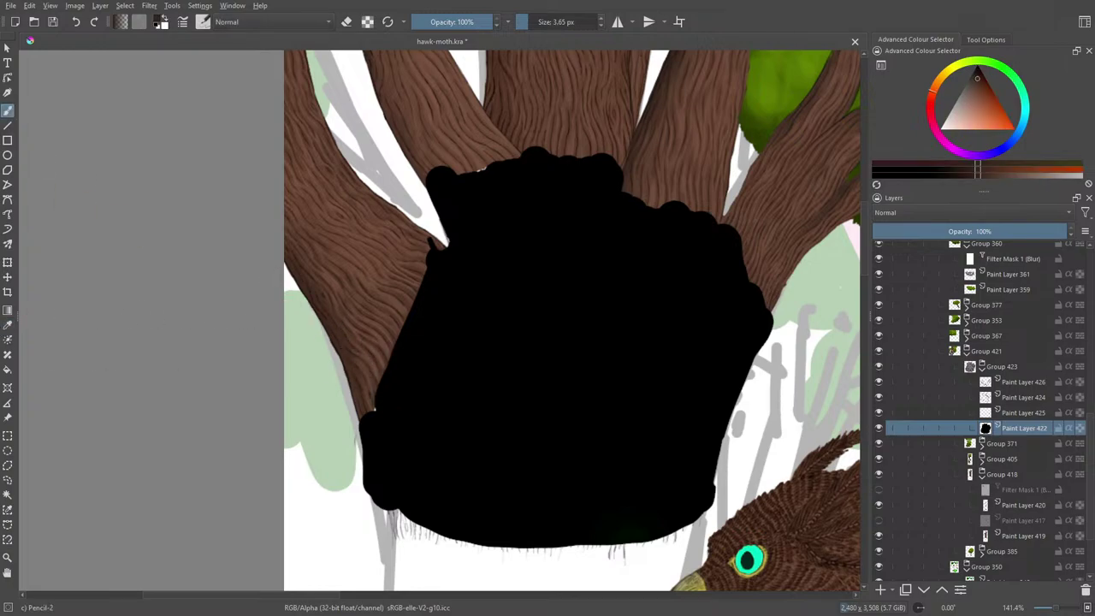
left_click(209, 31)
left_click(276, 64)
right_click(604, 410)
right_click(593, 413)
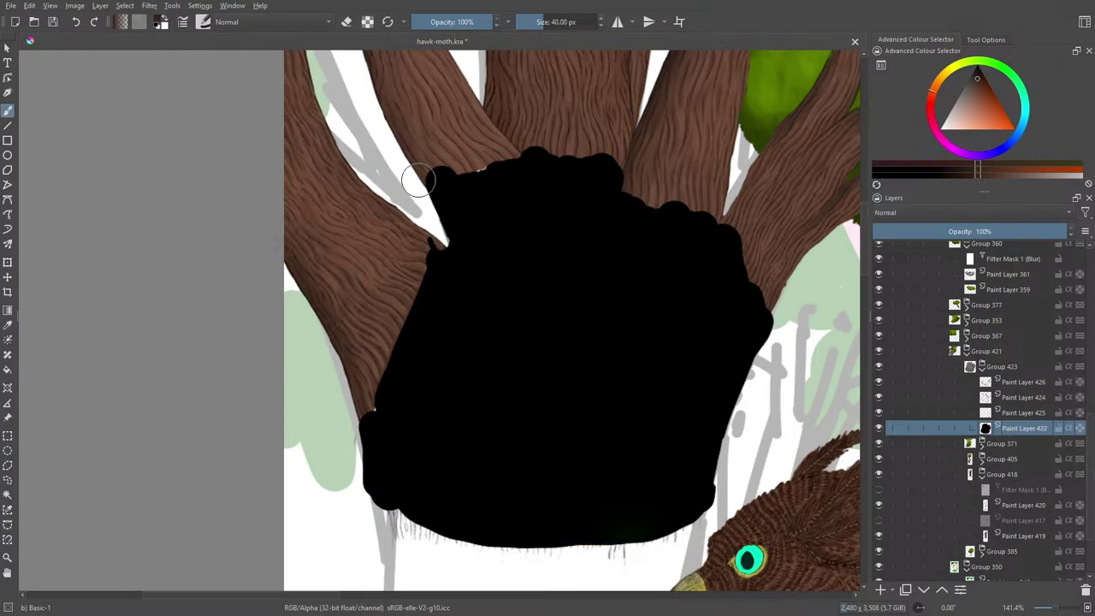
left_click(367, 21)
mouse_move(483, 177)
left_mouse_down()
mouse_move(464, 247)
mouse_move(437, 135)
mouse_move(458, 275)
mouse_move(492, 294)
mouse_move(521, 168)
mouse_move(549, 210)
mouse_move(482, 383)
mouse_move(454, 408)
mouse_move(461, 272)
mouse_move(380, 440)
mouse_move(364, 421)
mouse_move(402, 307)
mouse_move(430, 351)
mouse_move(381, 497)
mouse_move(429, 481)
mouse_move(514, 374)
mouse_move(466, 511)
mouse_move(495, 529)
mouse_move(604, 420)
mouse_move(607, 498)
mouse_move(578, 558)
mouse_move(682, 496)
mouse_move(755, 408)
mouse_move(718, 428)
mouse_move(642, 435)
mouse_move(685, 322)
mouse_move(693, 214)
mouse_move(614, 308)
mouse_move(524, 382)
mouse_move(563, 309)
mouse_move(590, 129)
mouse_move(531, 275)
mouse_move(600, 330)
mouse_move(723, 295)
mouse_move(770, 232)
mouse_move(732, 399)
mouse_move(604, 558)
mouse_move(461, 520)
mouse_move(425, 481)
left_mouse_up()
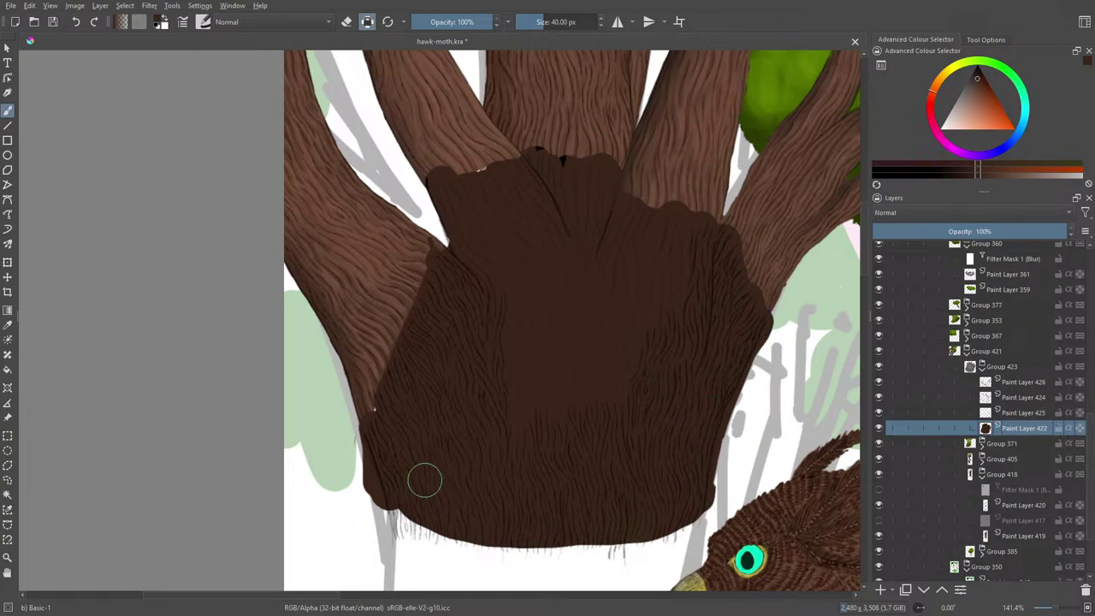
left_click(204, 22)
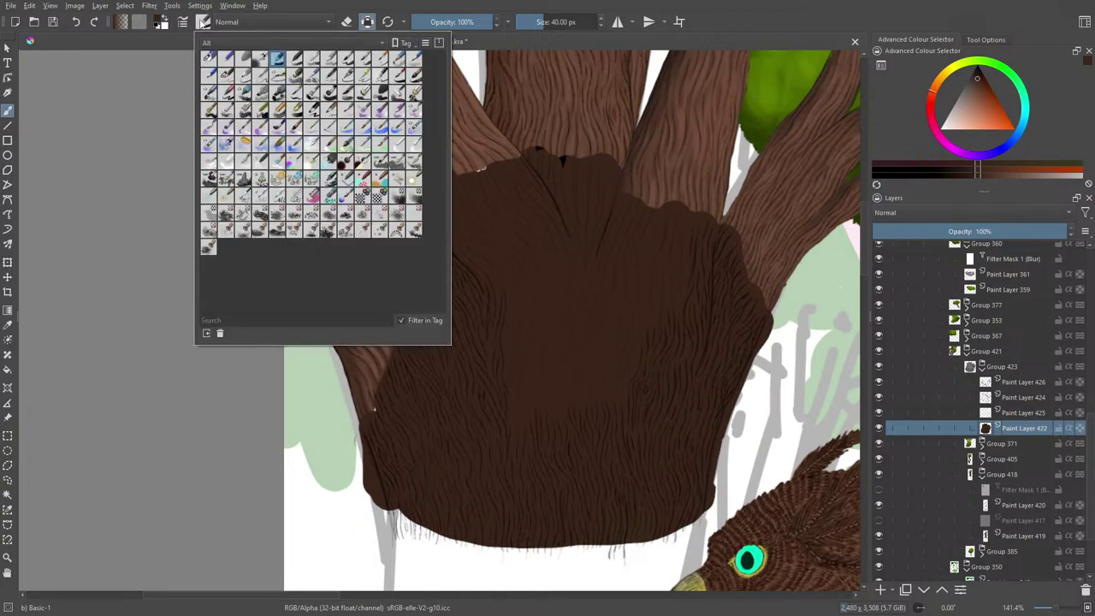
right_click(508, 338)
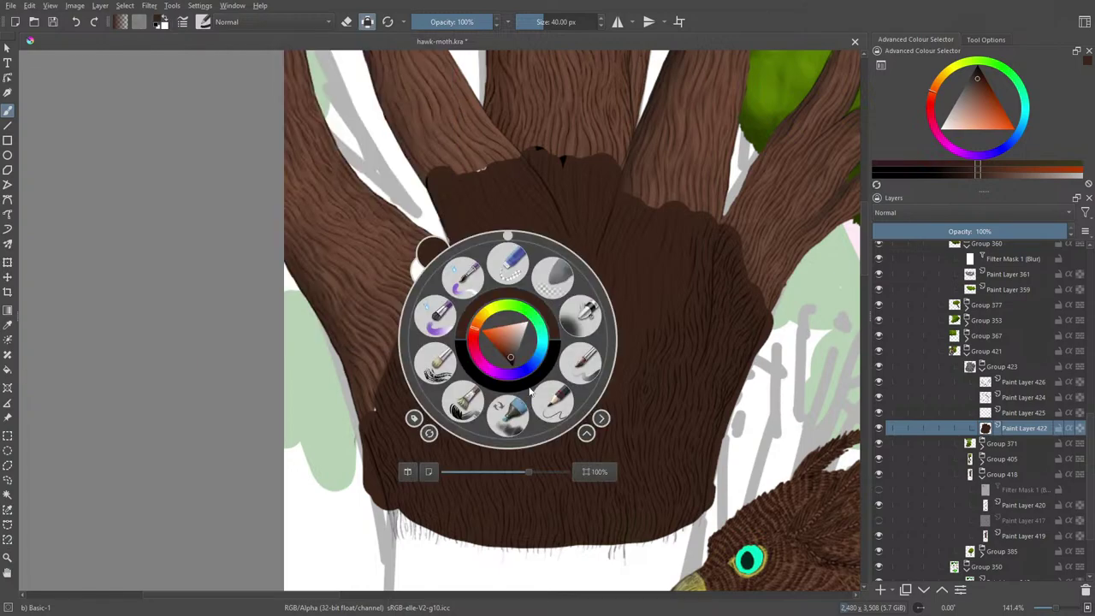
left_click(510, 357)
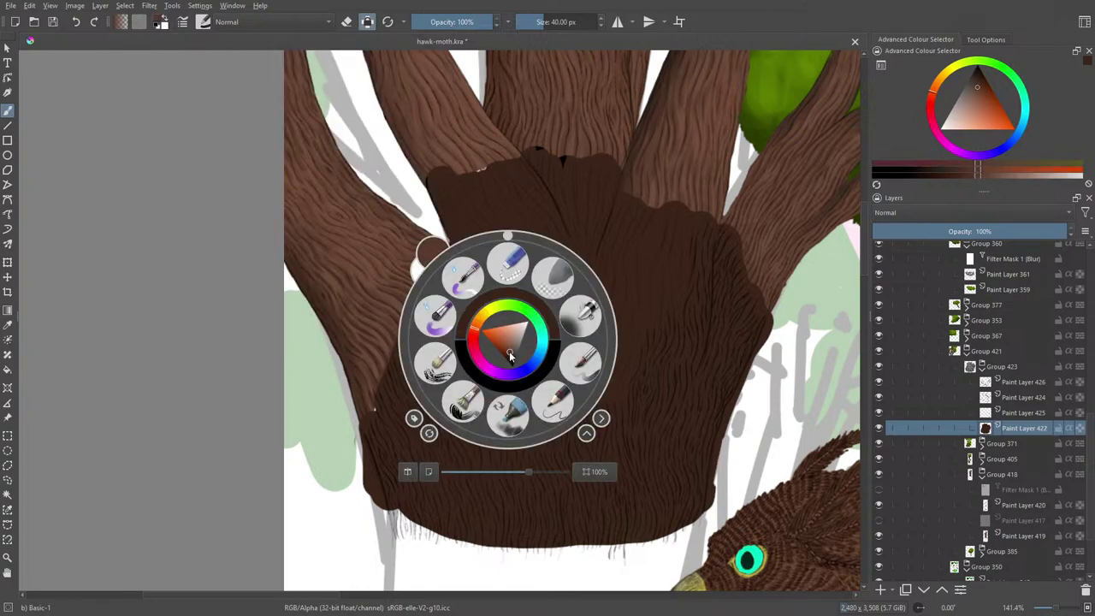
left_click(510, 352)
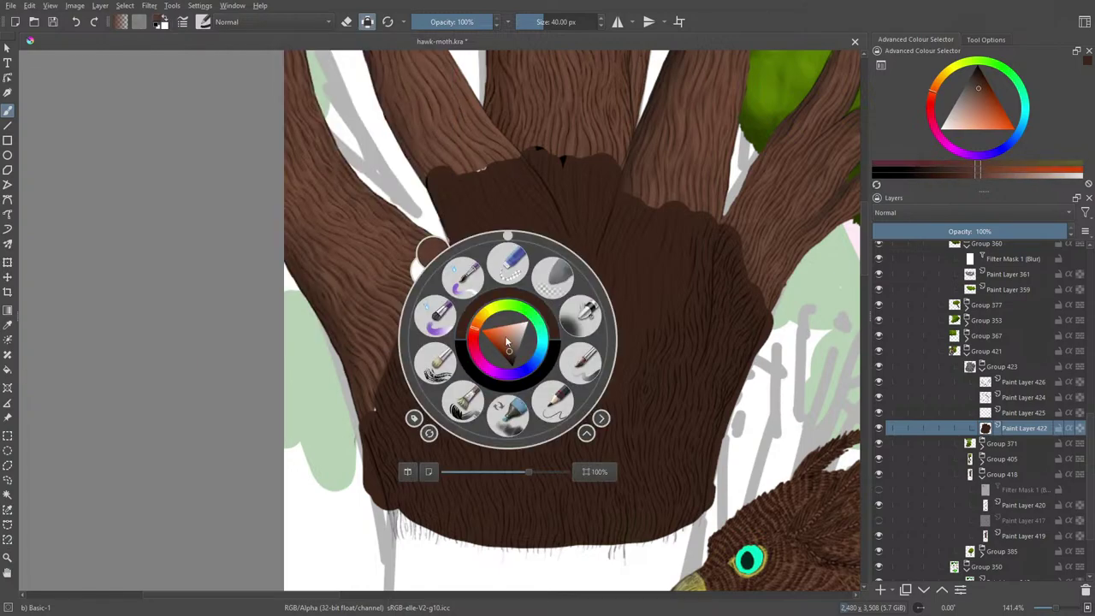
left_click(344, 265)
Sample a slightly lighter brown from the lower left branch and repaint the whole trunk base with it
left_click(8, 325)
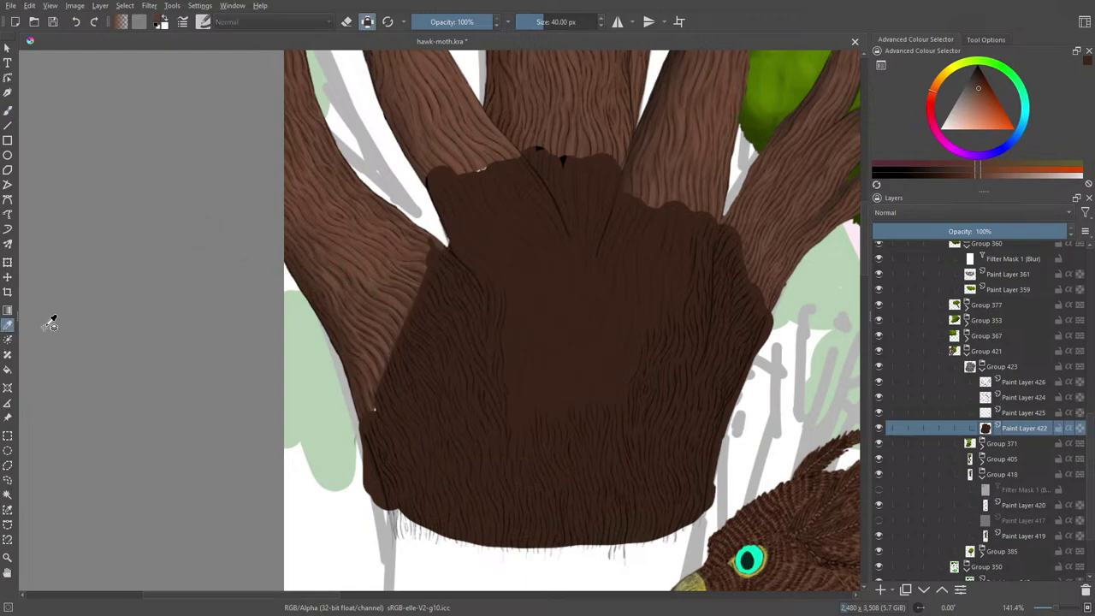
left_click(377, 368)
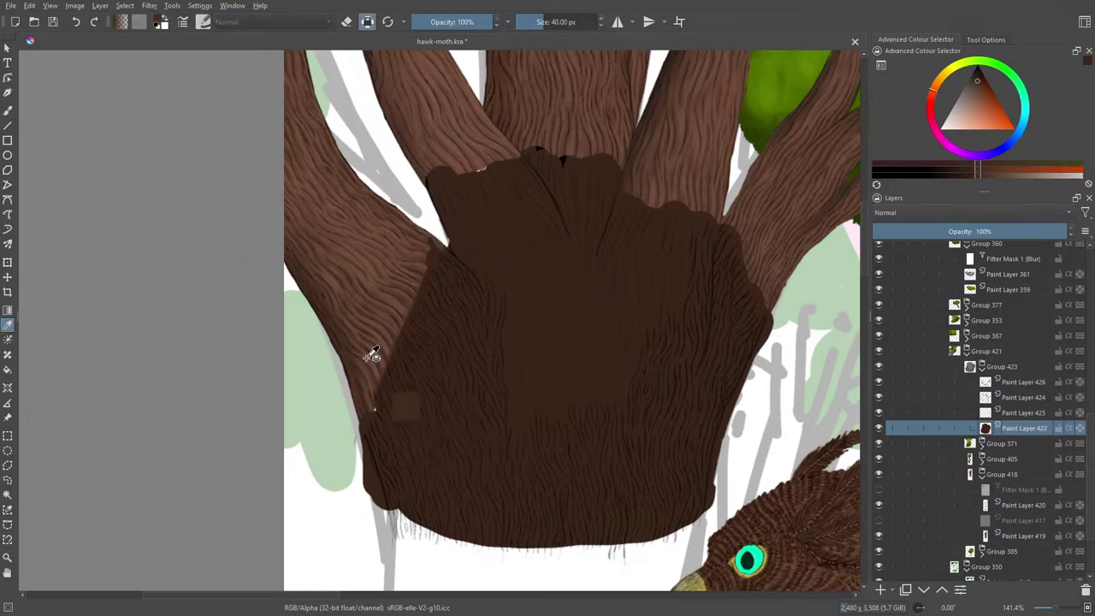
left_click(8, 110)
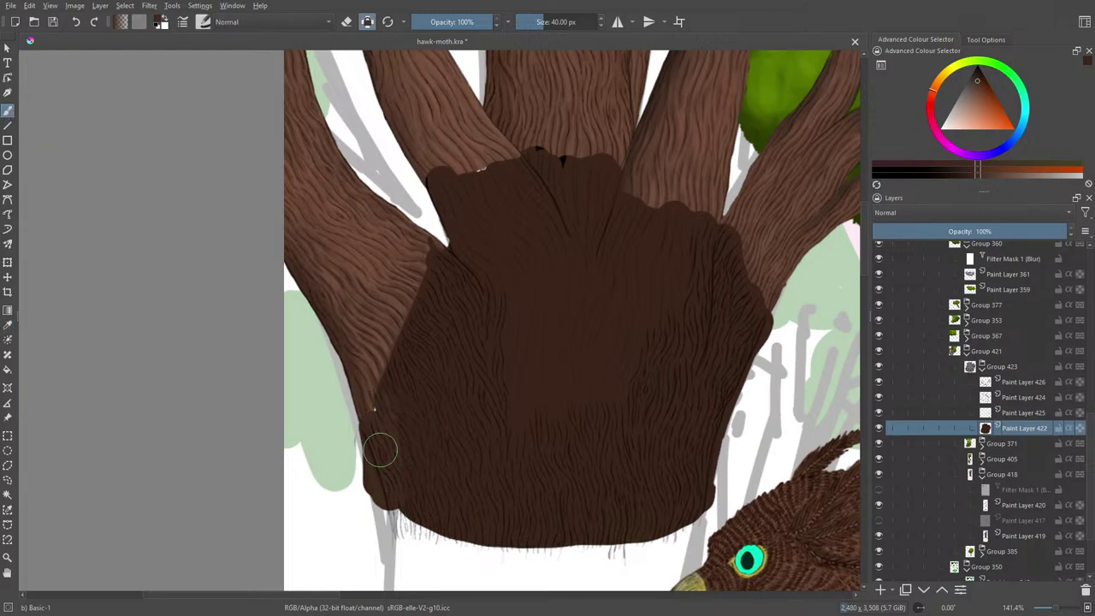
mouse_move(395, 445)
left_mouse_down()
mouse_move(434, 496)
mouse_move(451, 472)
mouse_move(362, 290)
mouse_move(446, 341)
mouse_move(586, 544)
mouse_move(443, 297)
mouse_move(430, 235)
mouse_move(631, 504)
mouse_move(455, 199)
mouse_move(530, 246)
mouse_move(672, 436)
mouse_move(470, 131)
mouse_move(633, 280)
mouse_move(723, 386)
mouse_move(541, 103)
mouse_move(700, 263)
left_mouse_up()
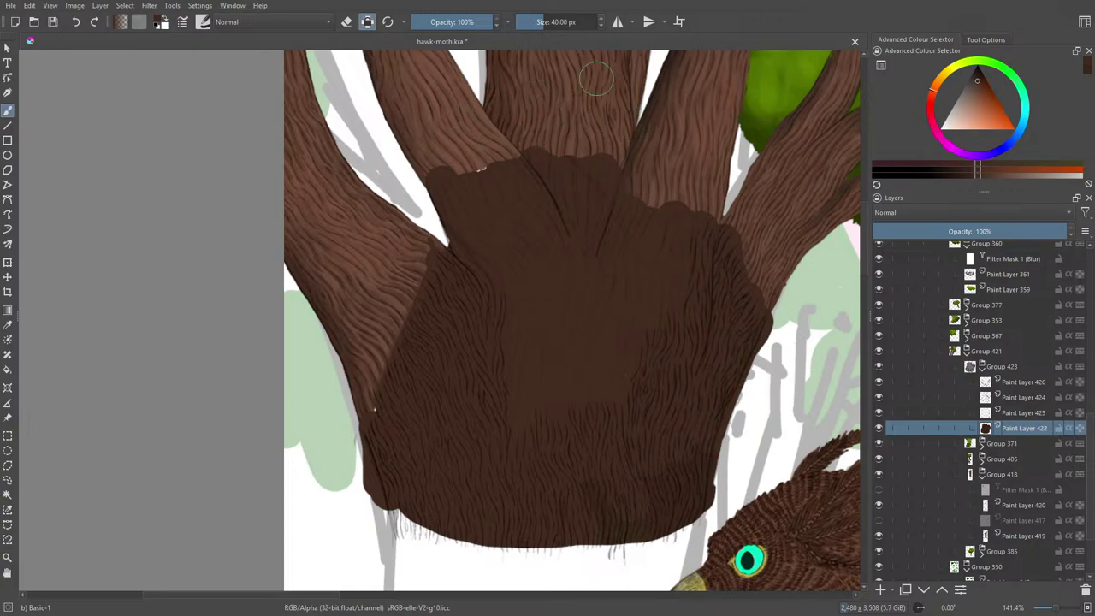
Switch to the Ink-3 Gpen brush at 5 px and pick a brighter orange-brown colour
left_click(202, 22)
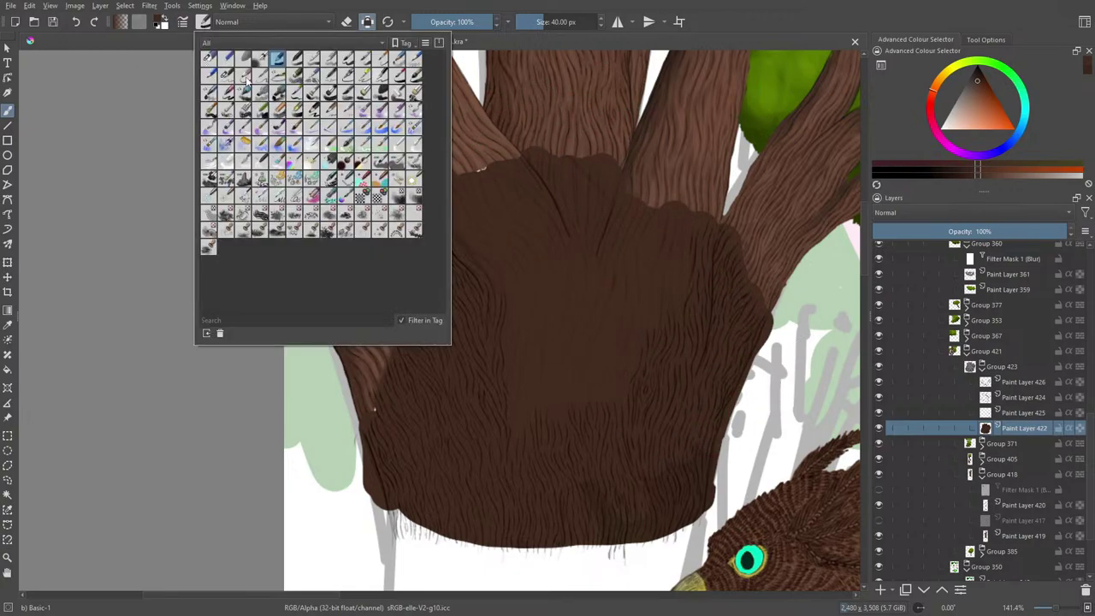
left_click(361, 79)
right_click(139, 167)
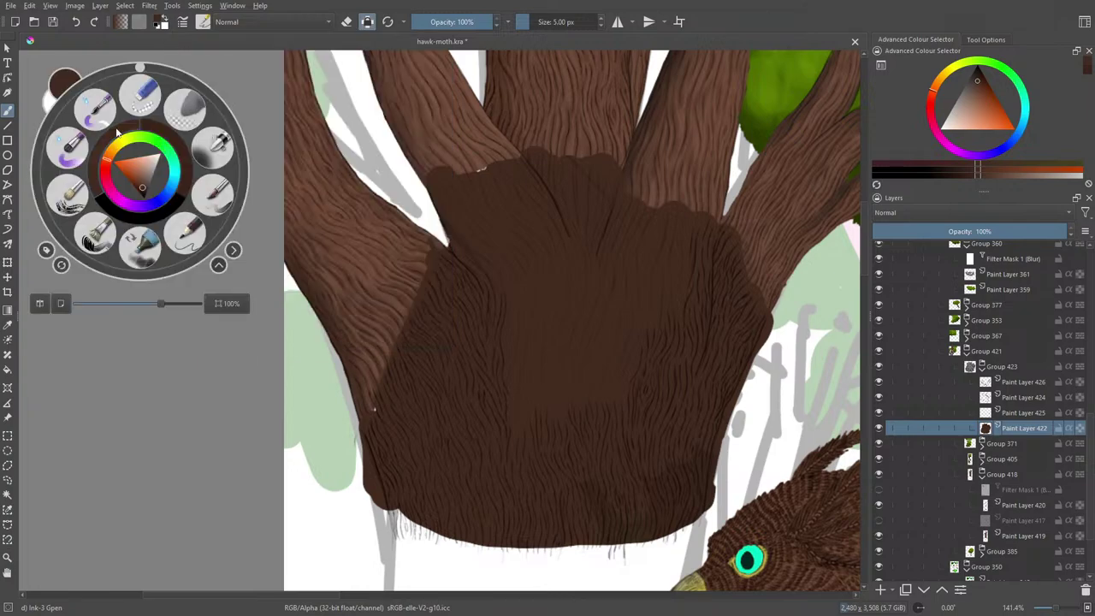
left_click(139, 186)
left_click_drag(138, 184, 140, 177)
left_click(442, 329)
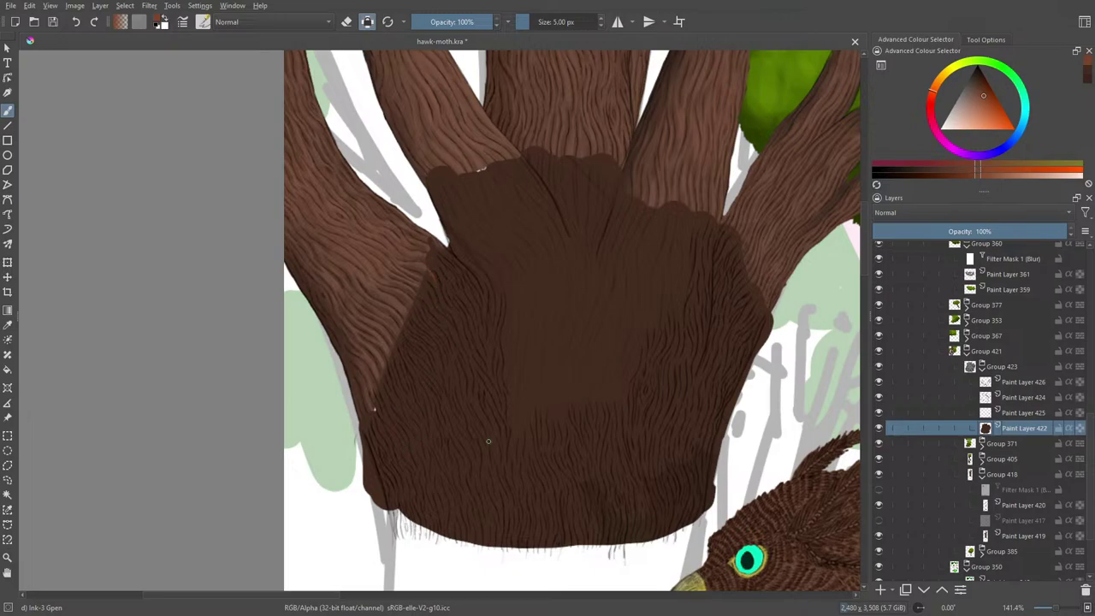
Sample the left branch's lighter brown and paint the first highlight strokes down the trunk between the grain lines below the fork
left_click(1060, 609)
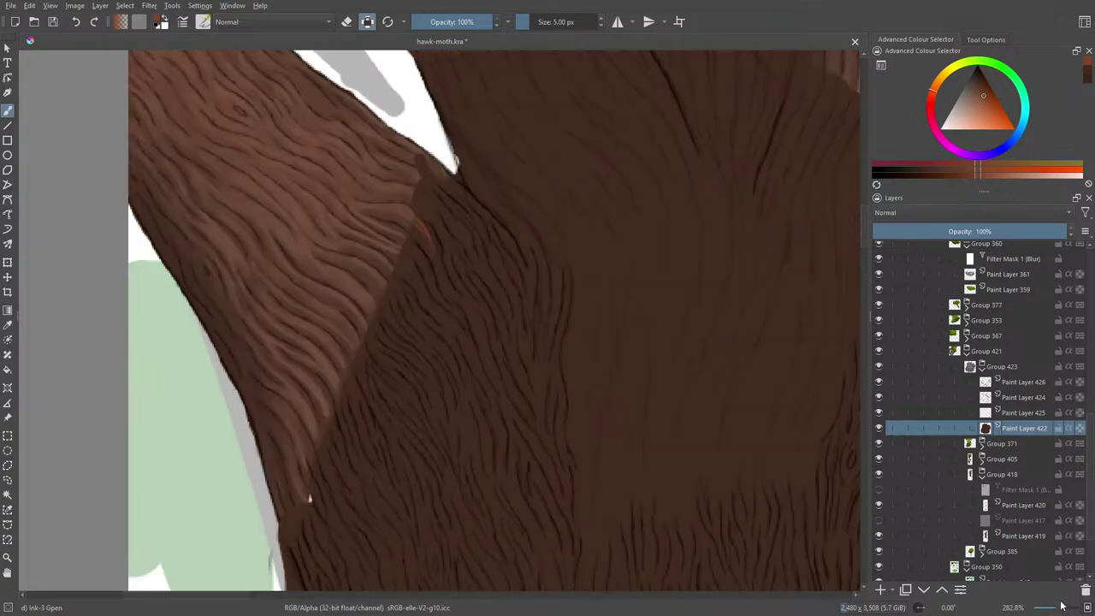
left_click(8, 325)
left_click_drag(334, 315, 364, 298)
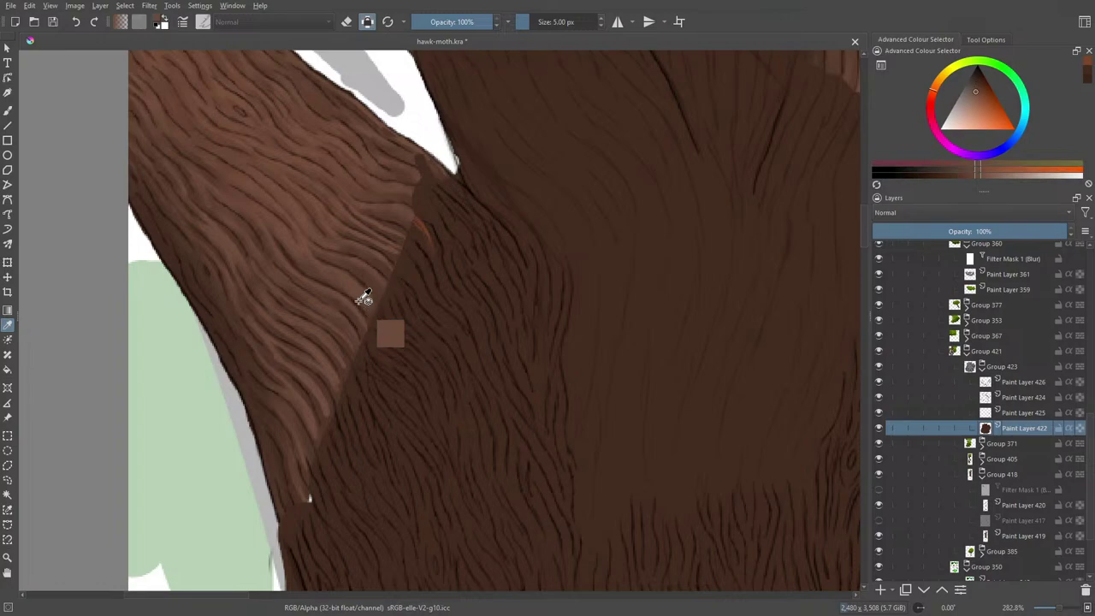
left_click(7, 110)
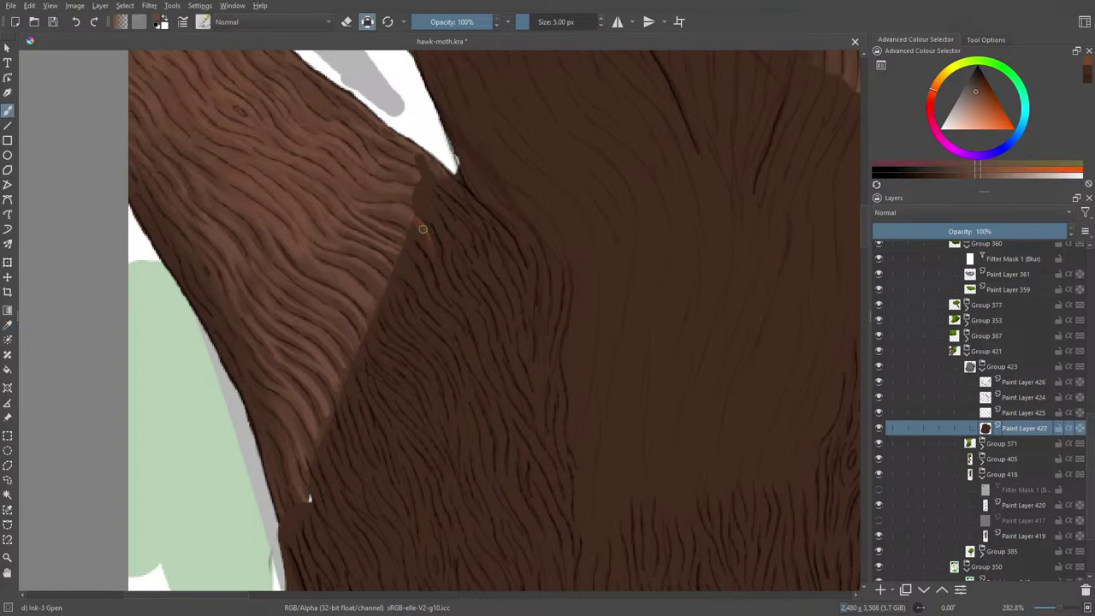
mouse_move(416, 219)
left_mouse_down()
mouse_move(453, 301)
mouse_move(434, 238)
mouse_move(461, 302)
left_mouse_up()
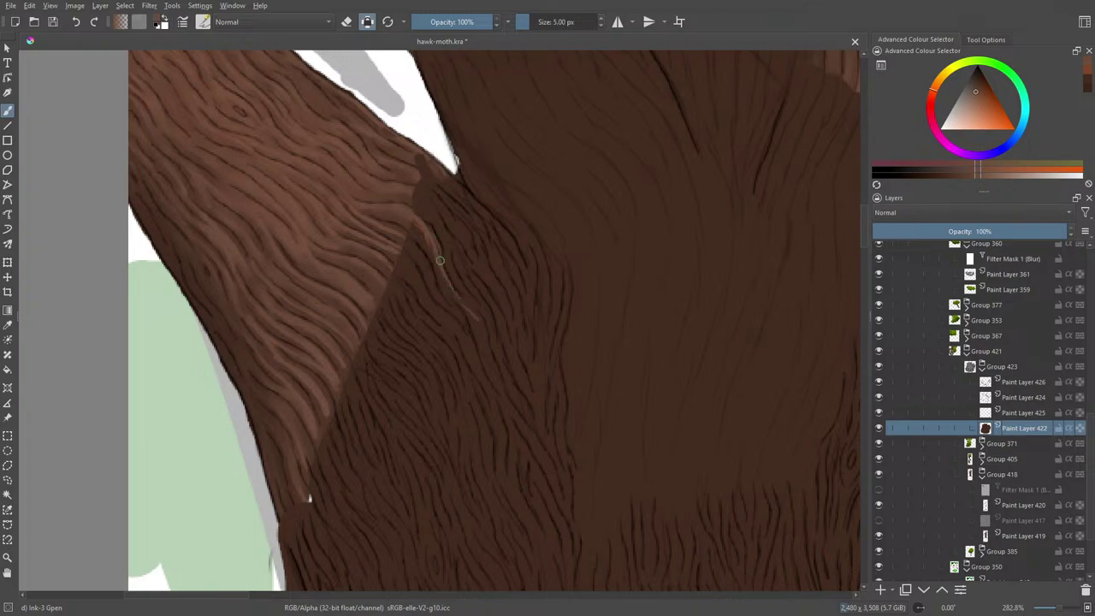
mouse_move(490, 365)
left_mouse_down()
mouse_move(473, 307)
mouse_move(500, 364)
mouse_move(497, 330)
mouse_move(480, 302)
left_mouse_up()
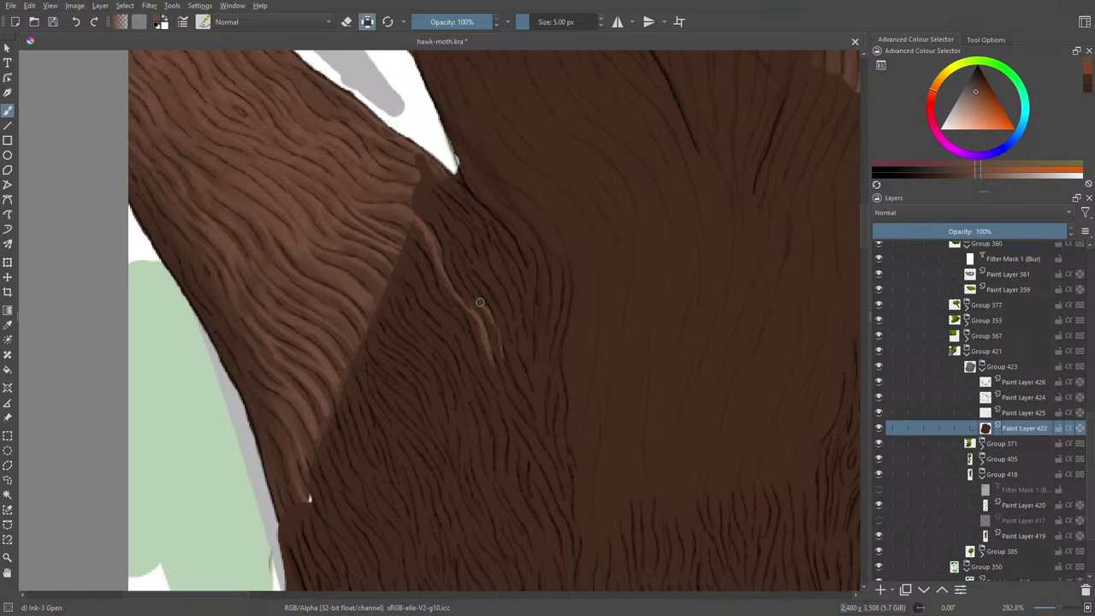
Paint more thin lighter-brown highlight strokes between the grain lines below the left branch fork, extending them along the trunk's upper edge
left_click_drag(462, 266, 494, 358)
left_click_drag(443, 225, 460, 260)
mouse_move(440, 223)
left_mouse_down()
mouse_move(514, 332)
mouse_move(451, 203)
mouse_move(469, 249)
mouse_move(451, 214)
left_mouse_up()
left_click_drag(471, 253, 446, 210)
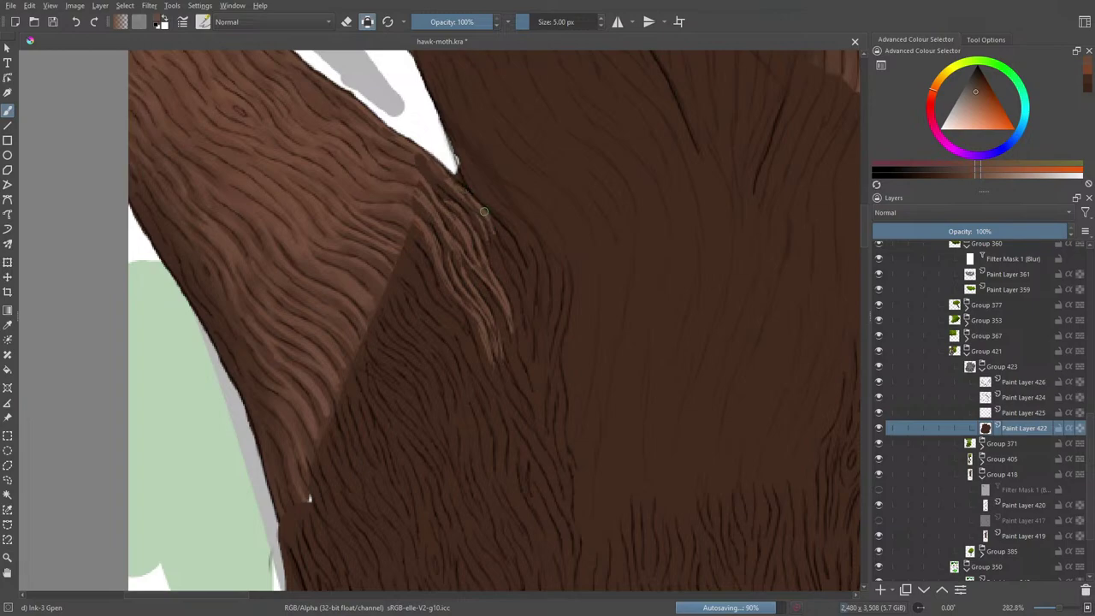
left_click_drag(493, 230, 523, 329)
mouse_move(503, 270)
left_mouse_down()
mouse_move(521, 309)
mouse_move(505, 270)
left_mouse_up()
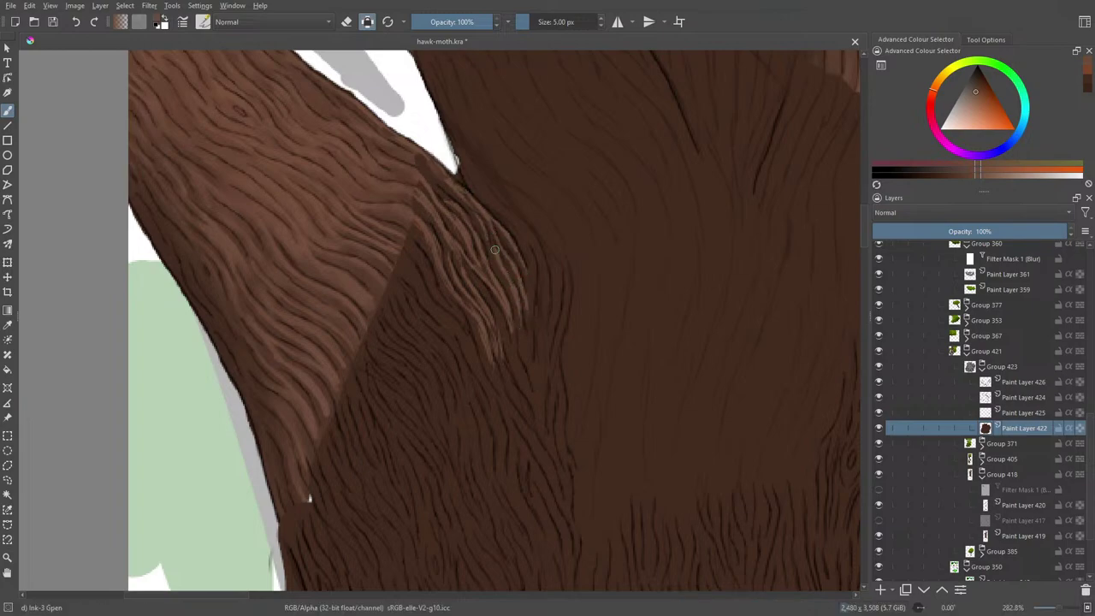
mouse_move(521, 316)
left_mouse_down()
mouse_move(530, 365)
mouse_move(531, 257)
left_mouse_up()
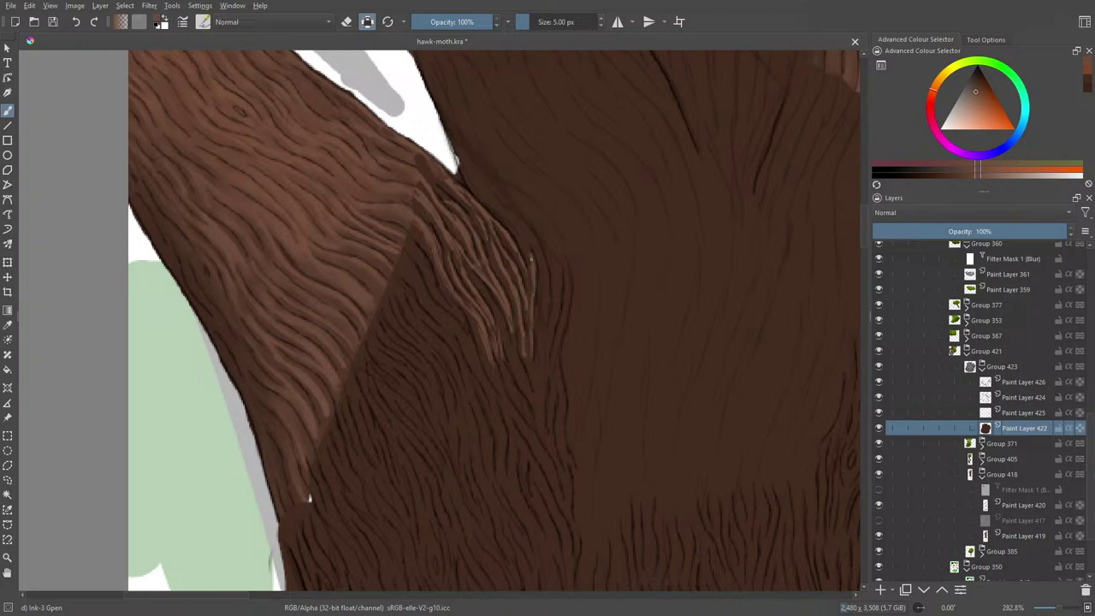
Examine the whole illustration, comparing the trunk's bark with the finished bark of the large tree behind the moth's wings
left_click(1048, 609)
left_click_drag(1049, 610, 1045, 613)
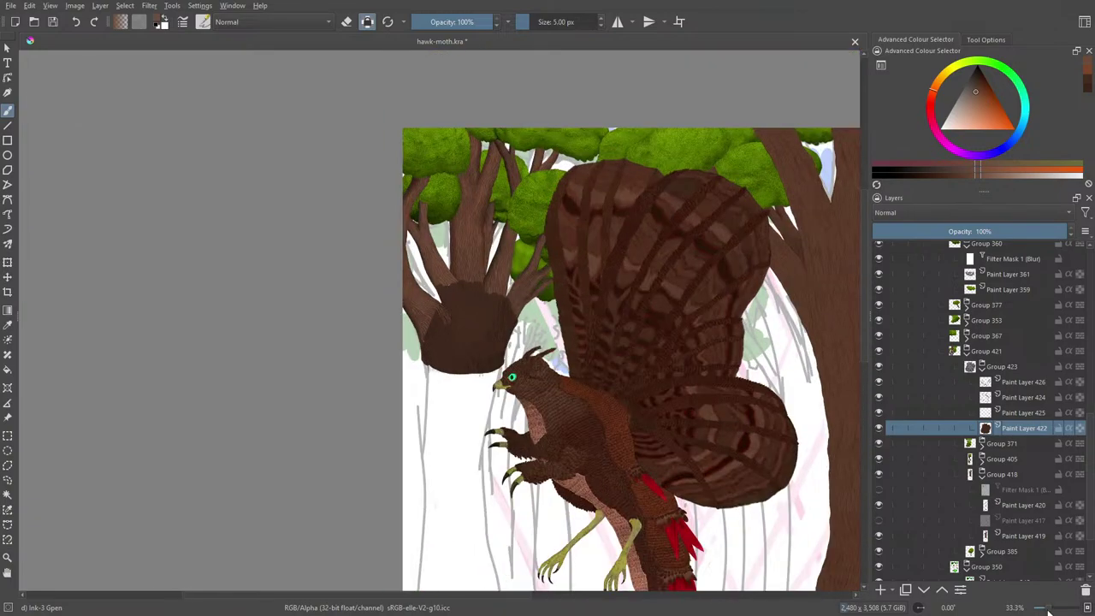
left_click_drag(465, 595, 584, 595)
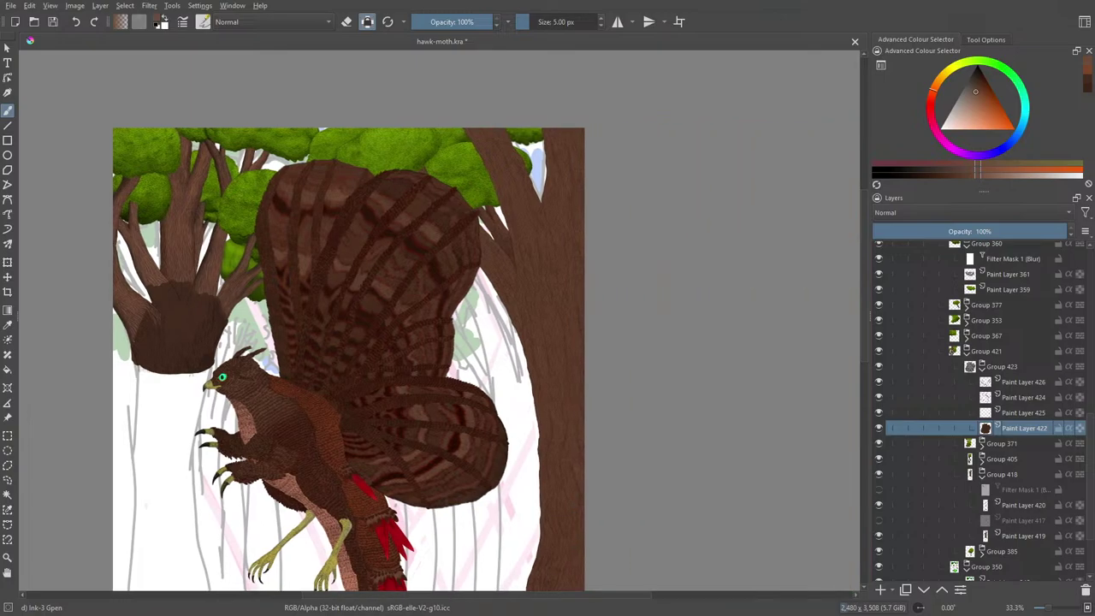
left_click_drag(1050, 608, 1052, 608)
scroll(1056, 609, "up", 3)
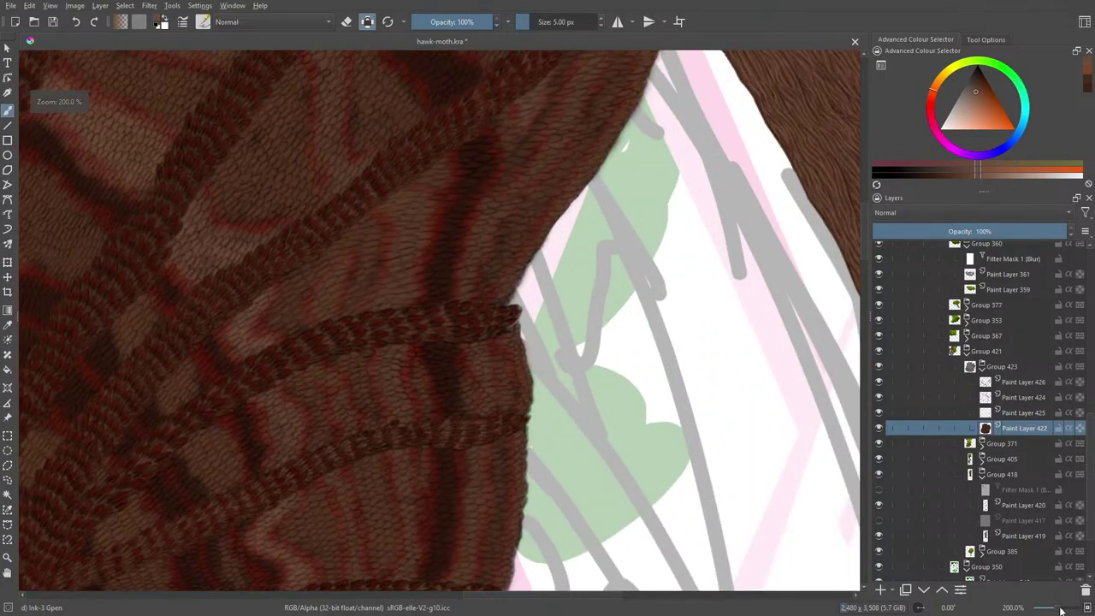
scroll(1055, 611, "down", 2)
scroll(1056, 609, "down", 1)
scroll(1055, 609, "up", 1)
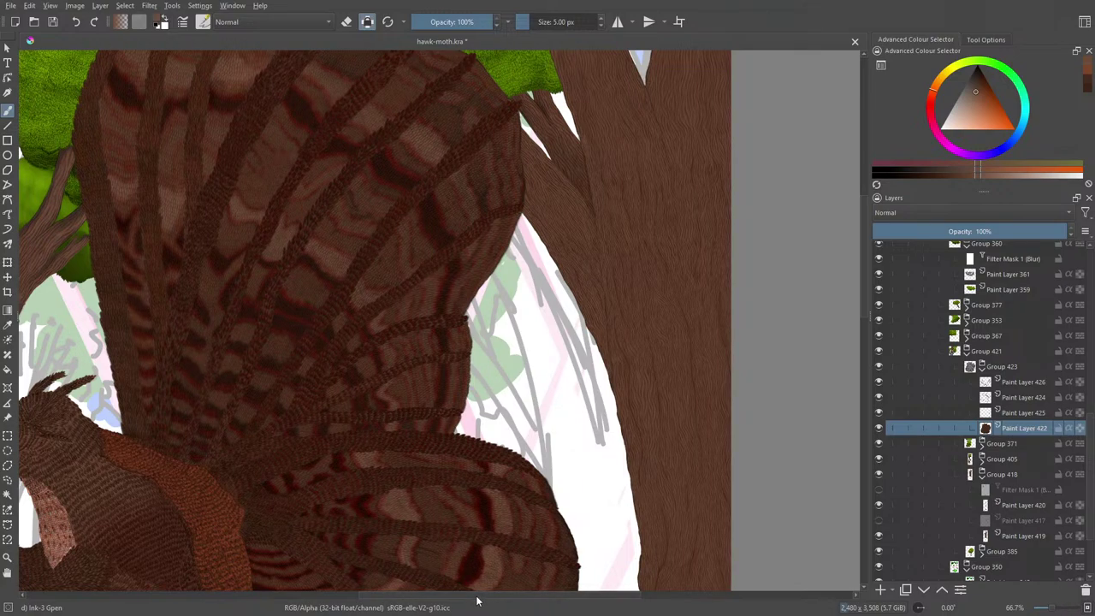
left_click_drag(477, 600, 382, 595)
left_click_drag(271, 597, 272, 602)
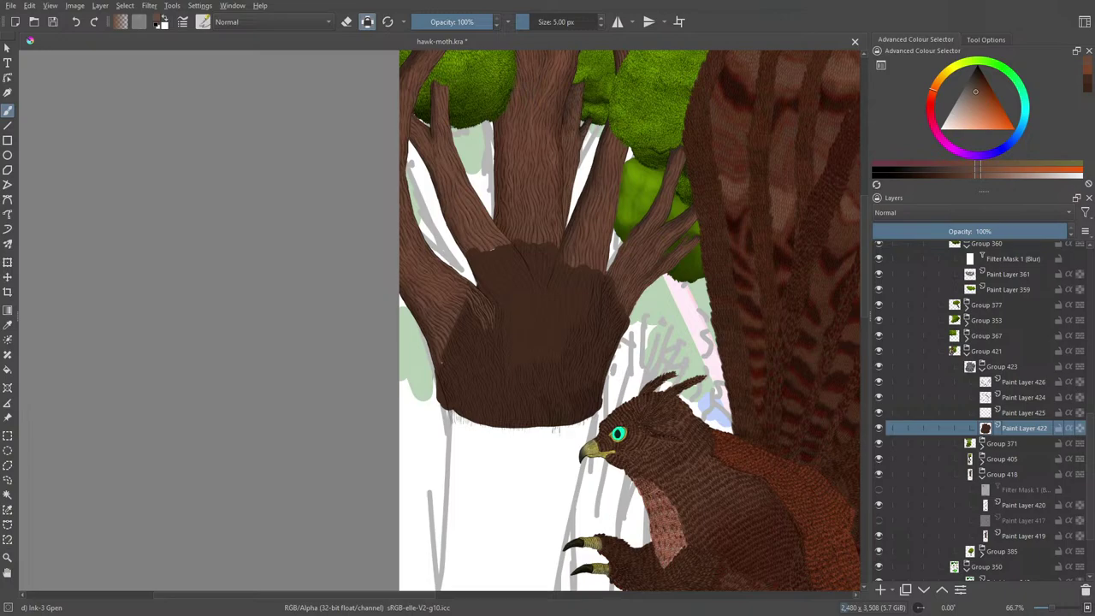
Make Paint Layer 426 active and switch to the Pencil-2 brush at 3.65 px with black as the colour
left_click(1016, 397)
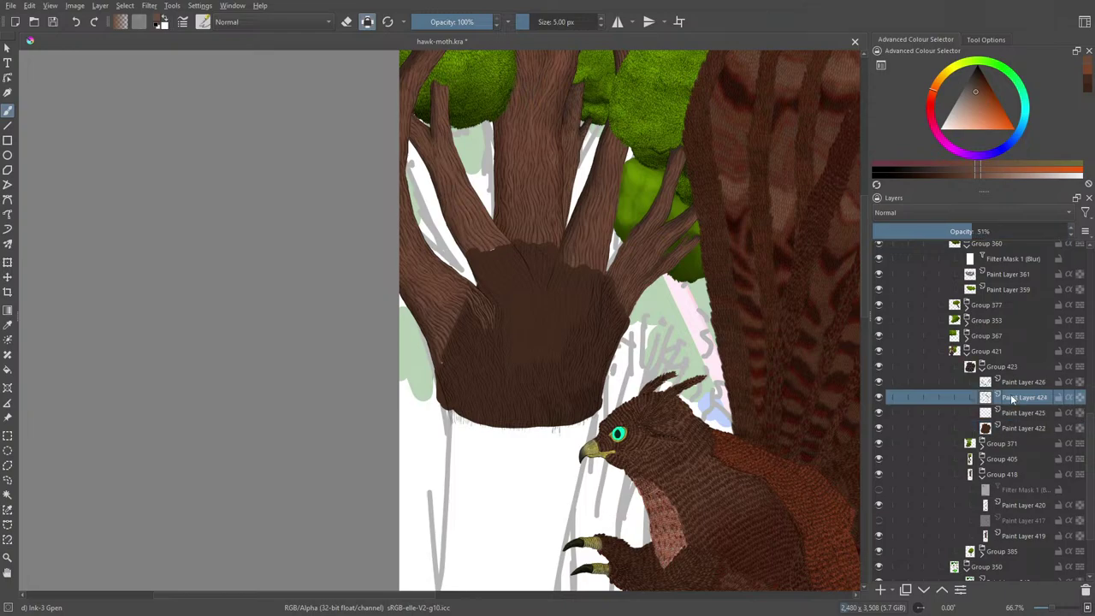
left_click(1014, 382)
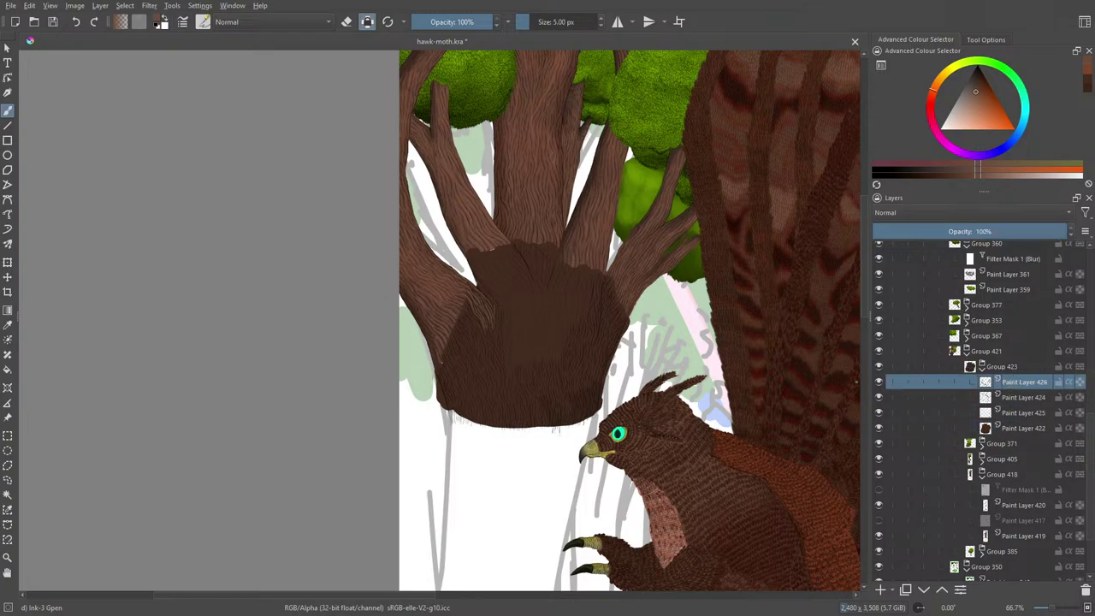
left_click(203, 22)
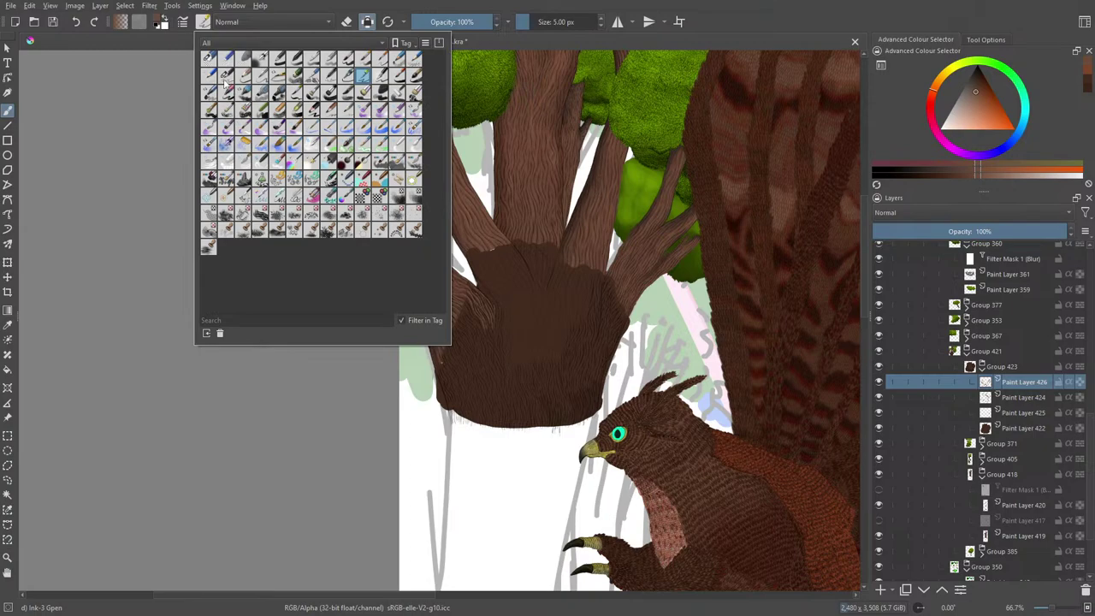
left_click(226, 75)
right_click(140, 171)
left_click(144, 198)
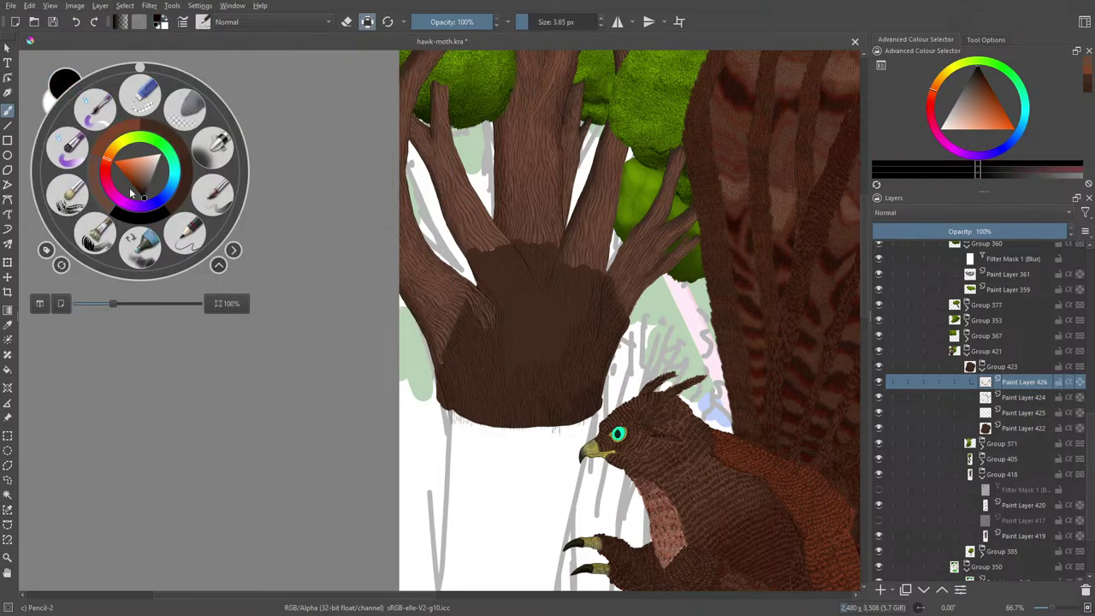
right_click(143, 197)
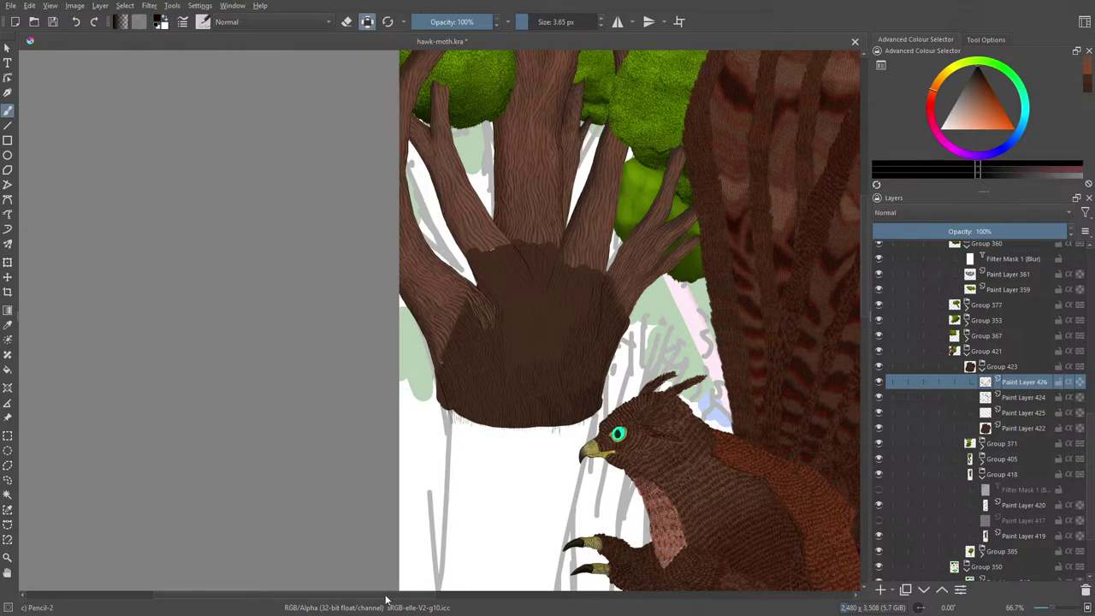
Draw black bark grain lines with preserve alpha off, from the fork and the second branch's base down into the plain brown trunk
left_click_drag(384, 595, 398, 597)
left_click_drag(1051, 608, 1058, 613)
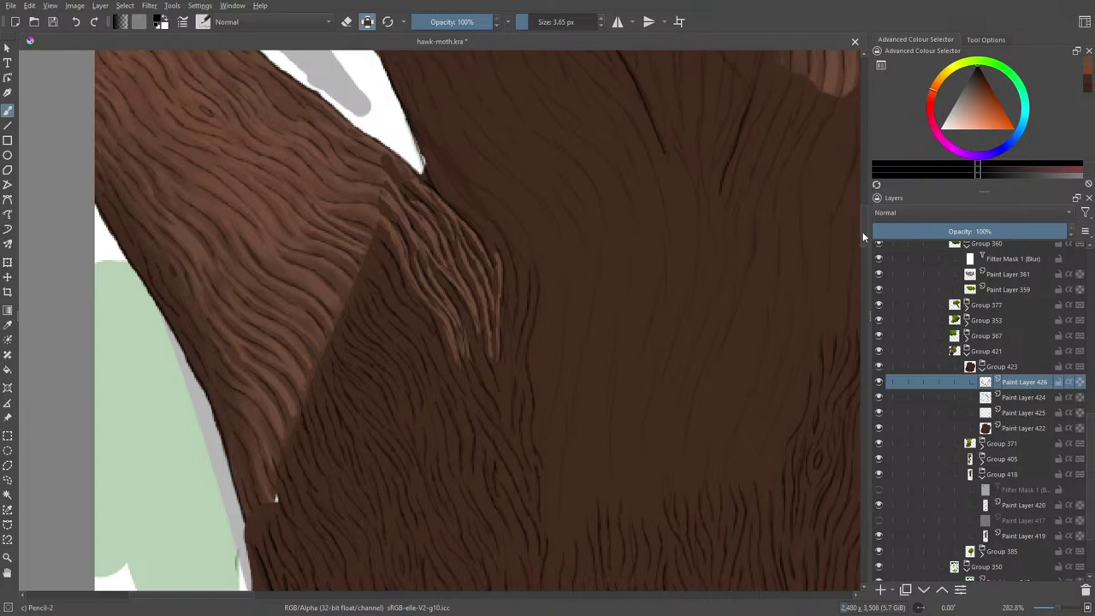
left_click_drag(863, 231, 864, 215)
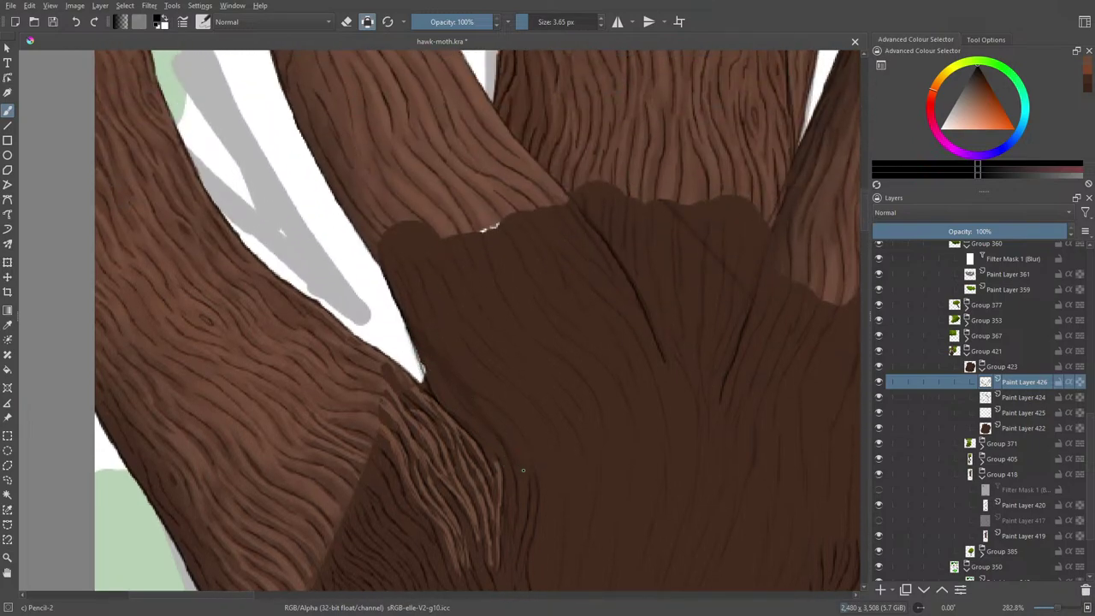
left_click_drag(523, 468, 522, 475)
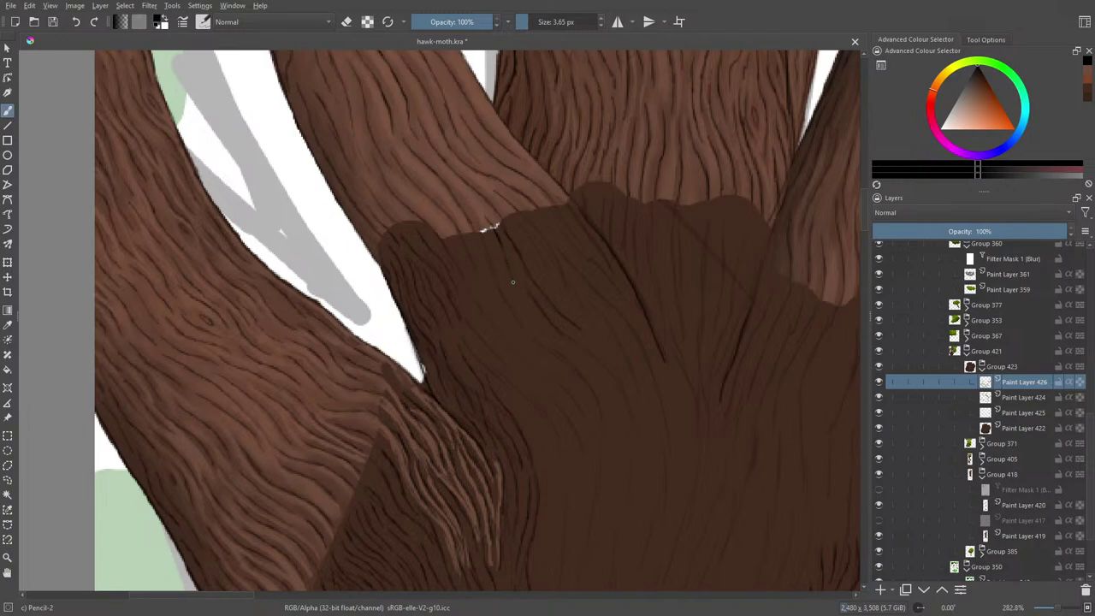
left_click_drag(489, 229, 503, 278)
left_click_drag(549, 348, 587, 374)
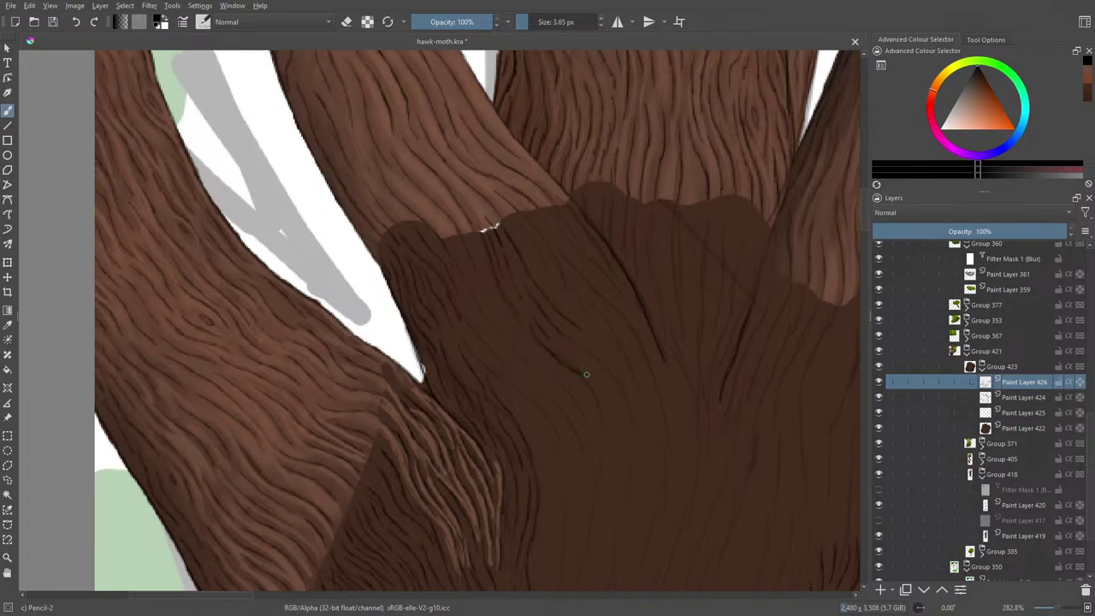